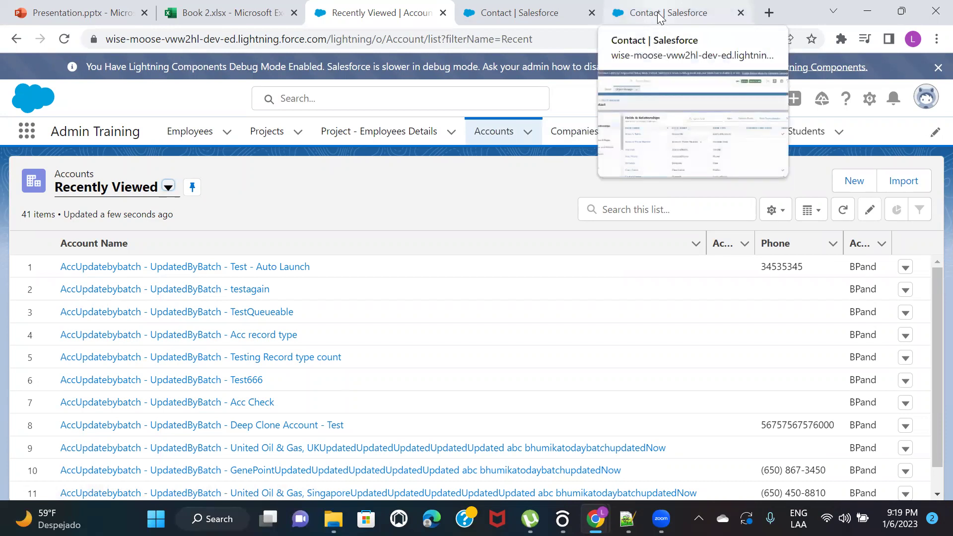
Step: Examine the Account Name lookup field in the Contact object's Fields & Relationships list in Salesforce Setup
click(659, 16)
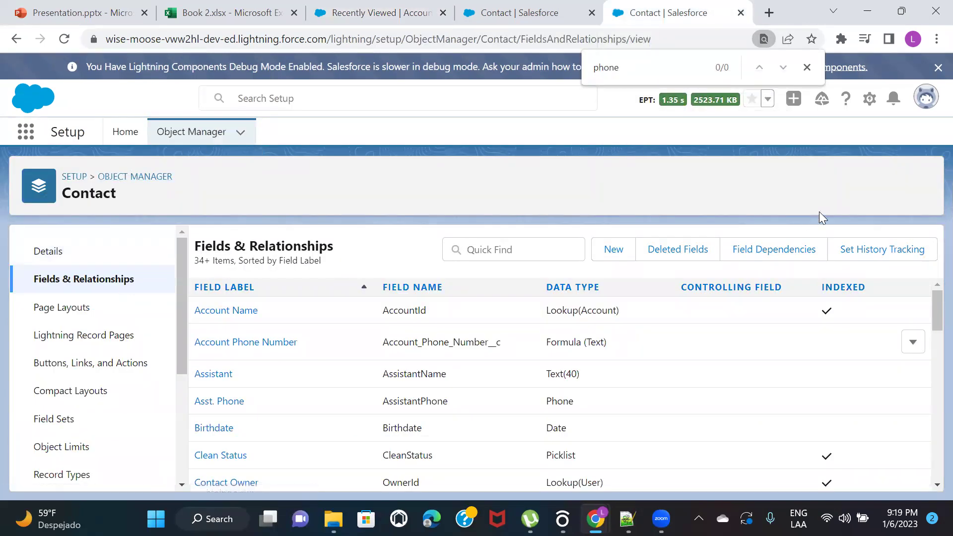
click(804, 73)
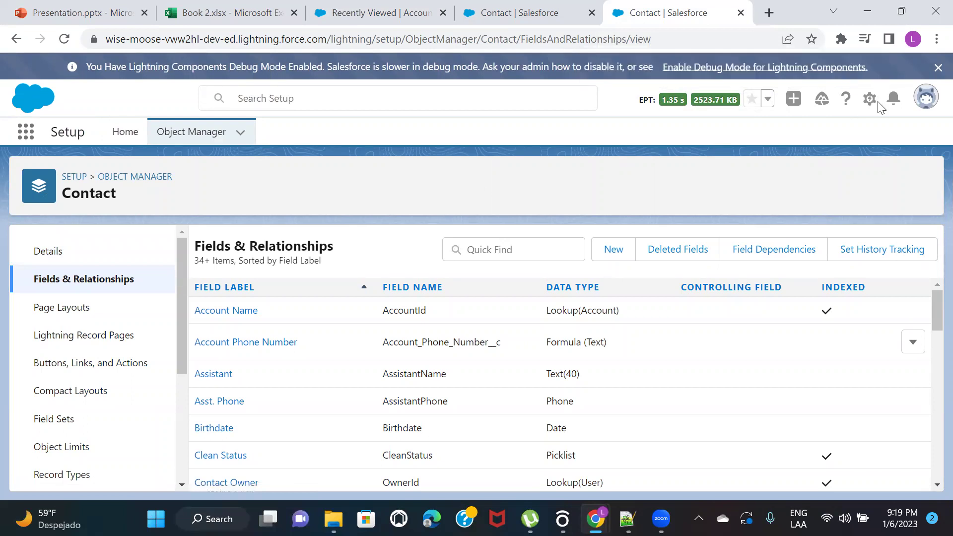
click(869, 99)
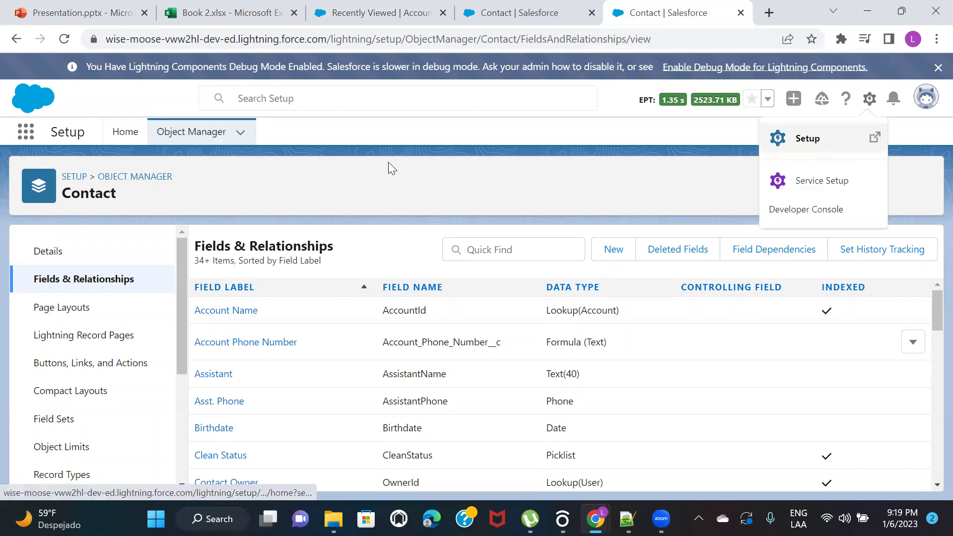
click(283, 181)
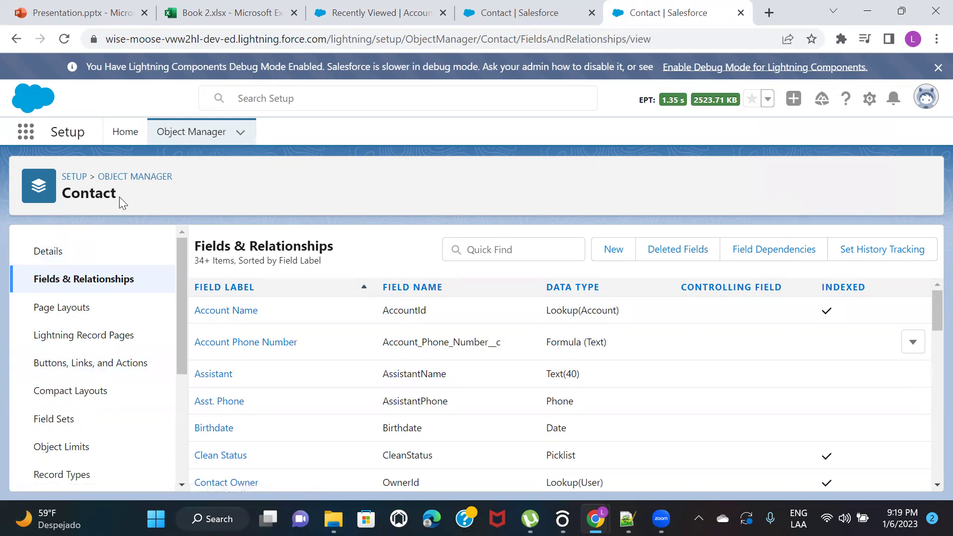
click(73, 278)
drag(383, 310, 428, 310)
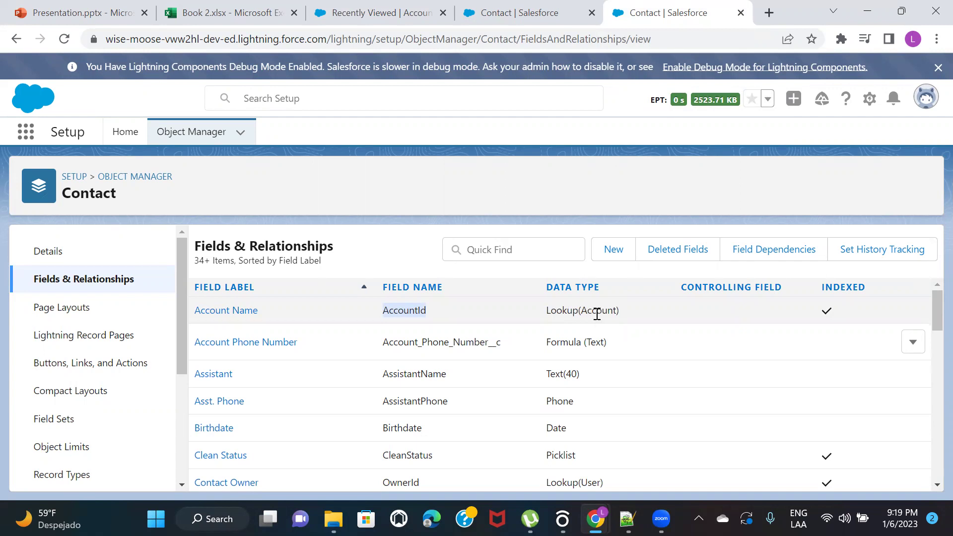
double_click(597, 311)
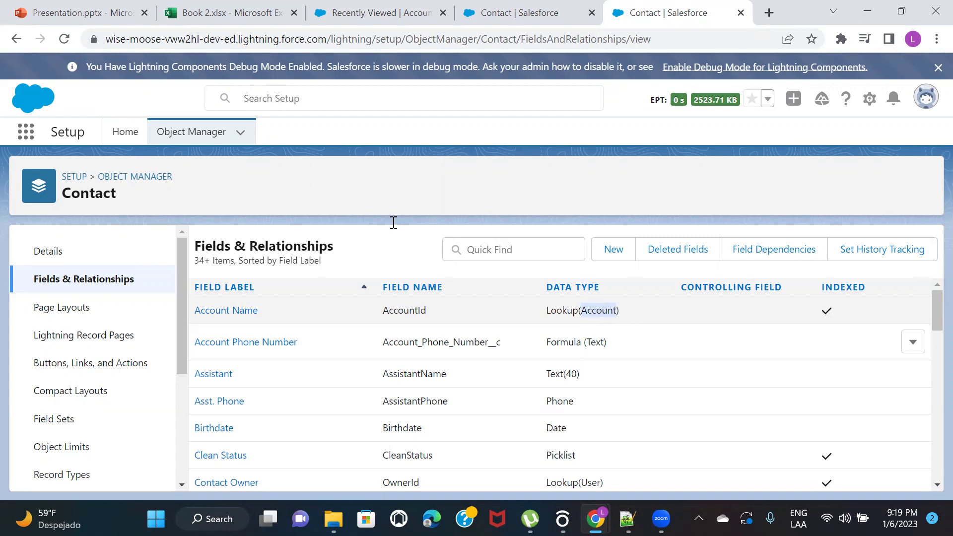
double_click(89, 193)
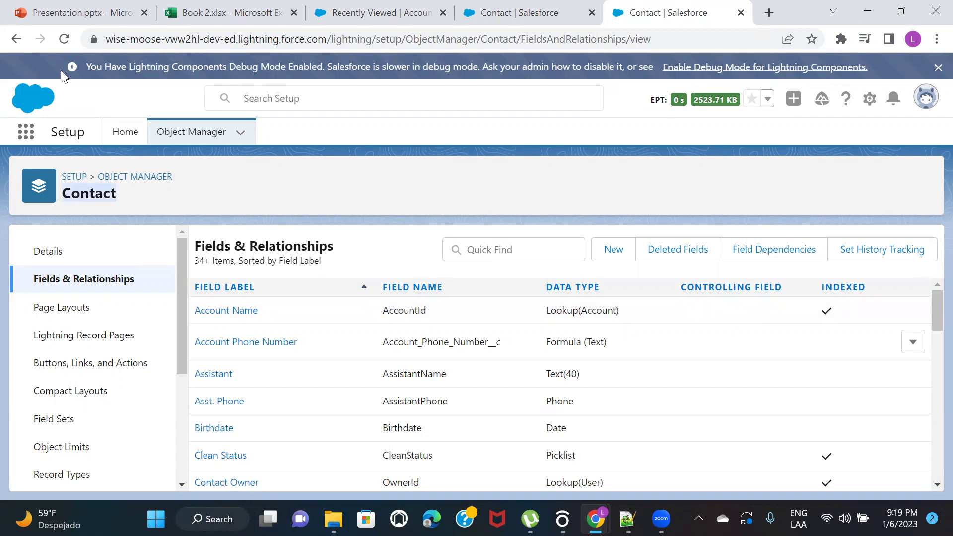
Step: Switch to the PowerPoint presentation and read the Scenario slide
click(80, 12)
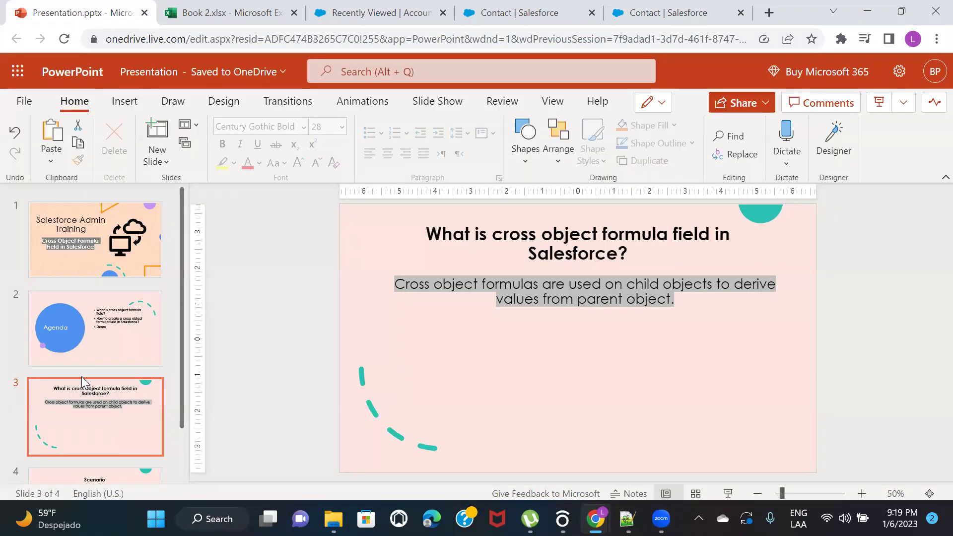
scroll(81, 377, down, 1)
click(96, 425)
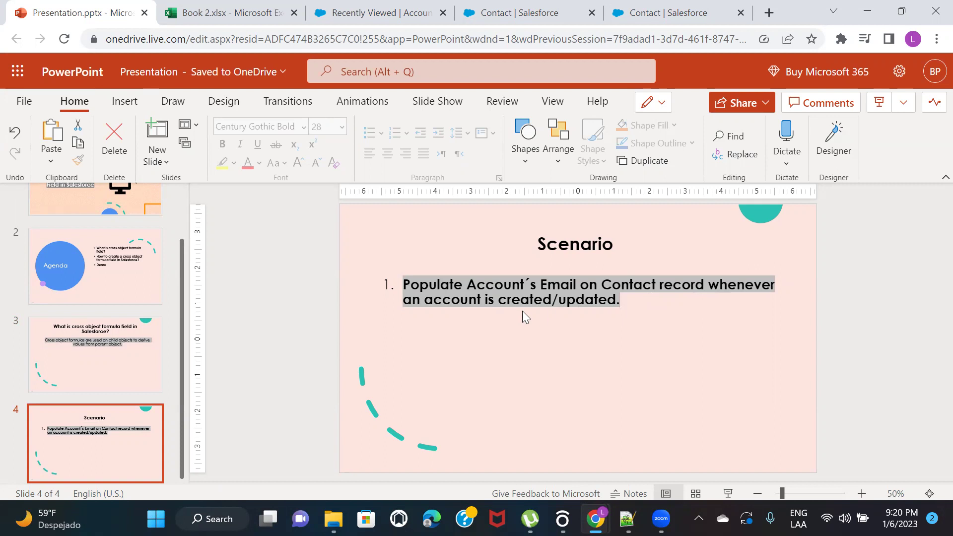
Step: Switch to the Salesforce Accounts list, open the "Test - Auto Launch" account record and look through its detail fields
click(526, 16)
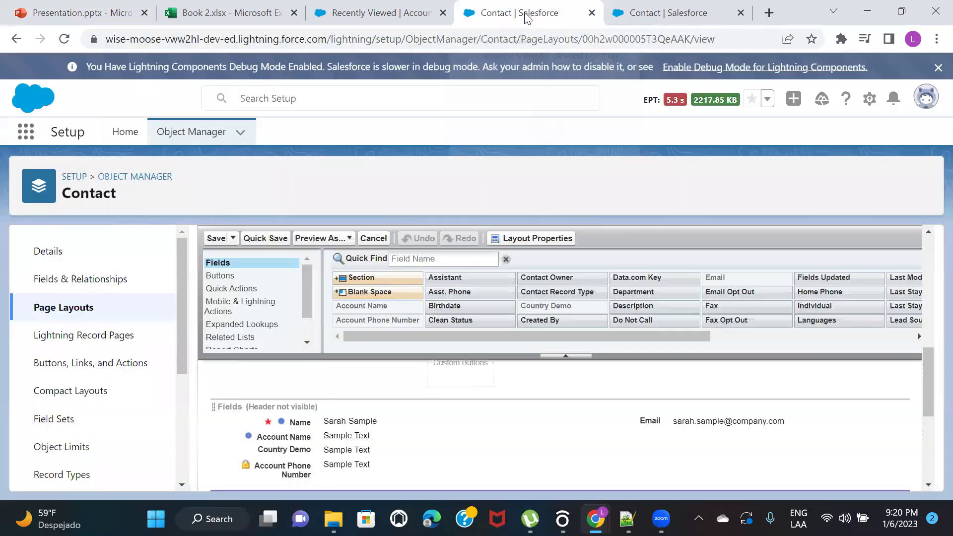
click(381, 19)
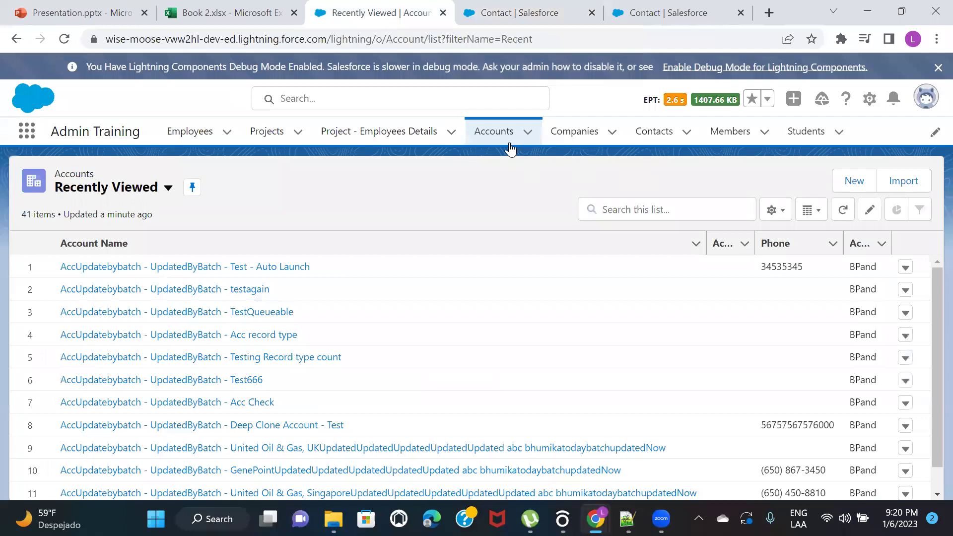
click(154, 267)
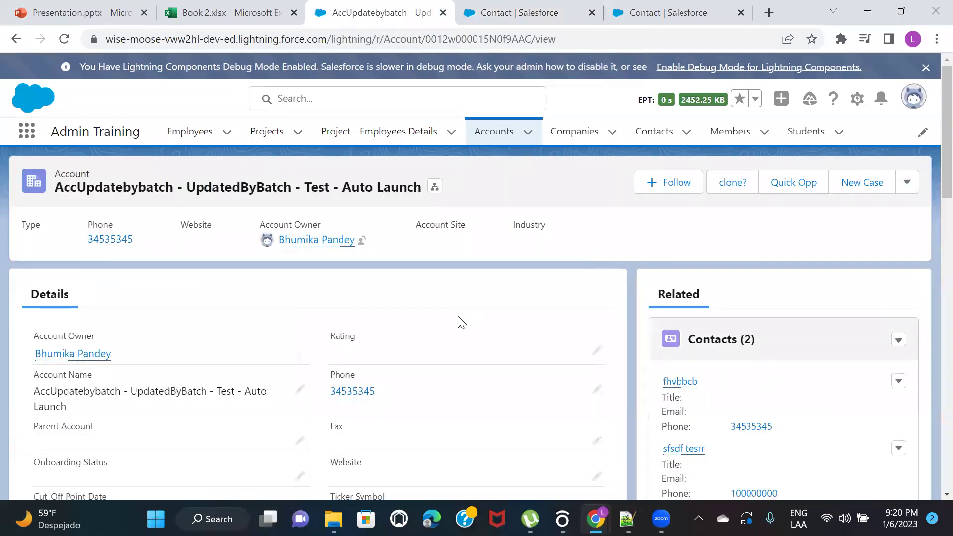
scroll(462, 322, down, 1)
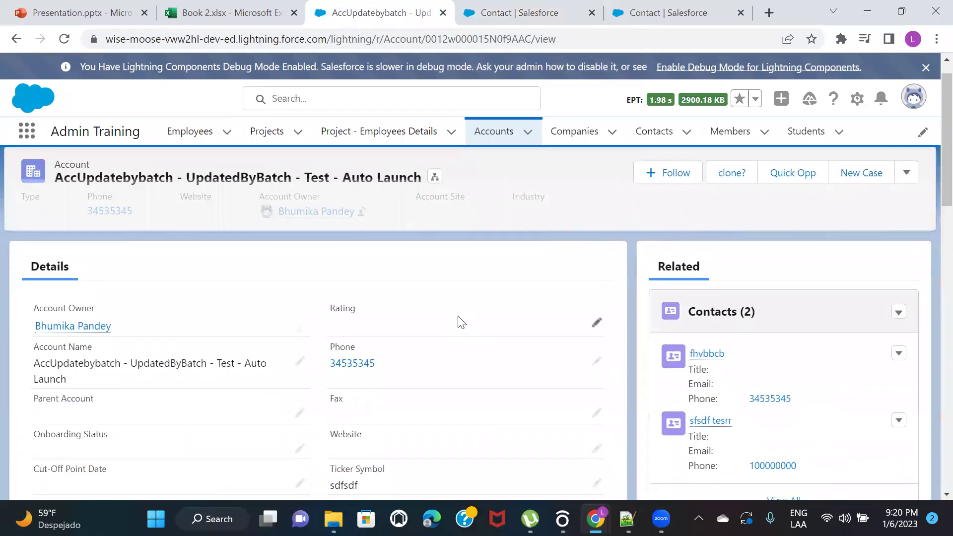
scroll(461, 323, down, 5)
scroll(462, 323, down, 10)
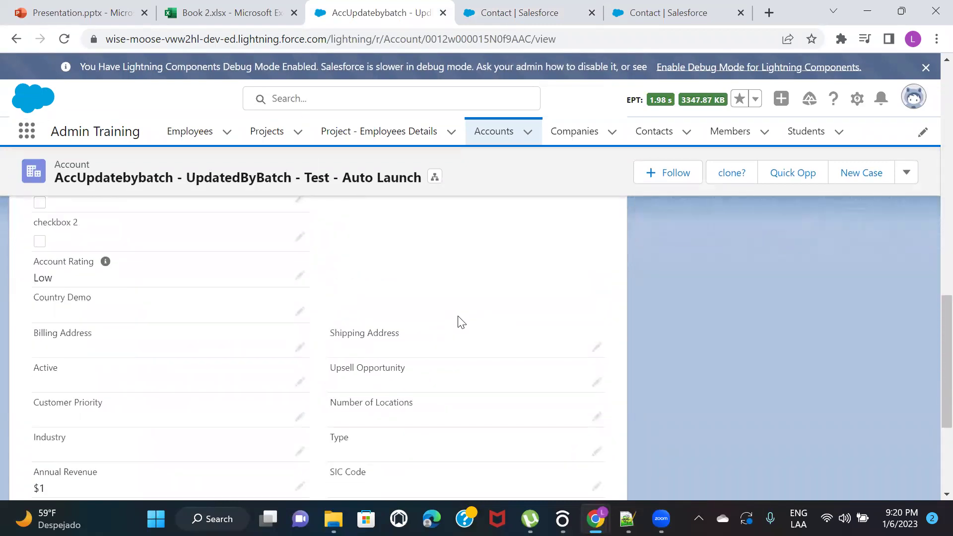
scroll(461, 322, down, 4)
scroll(462, 322, up, 20)
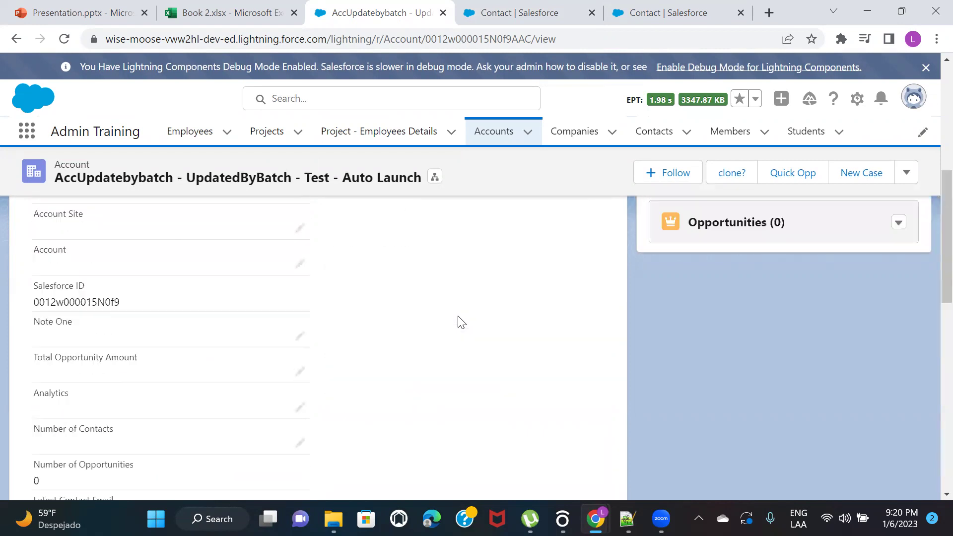
scroll(461, 321, up, 3)
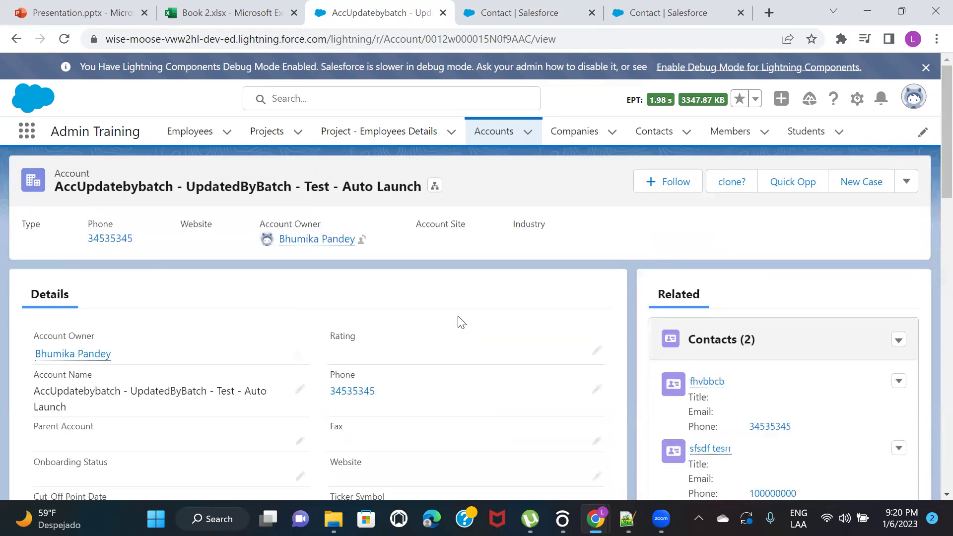
Step: Search the account record page for "email" and for "websit" to locate a suitable account field
key(ctrl+f)
text(email)
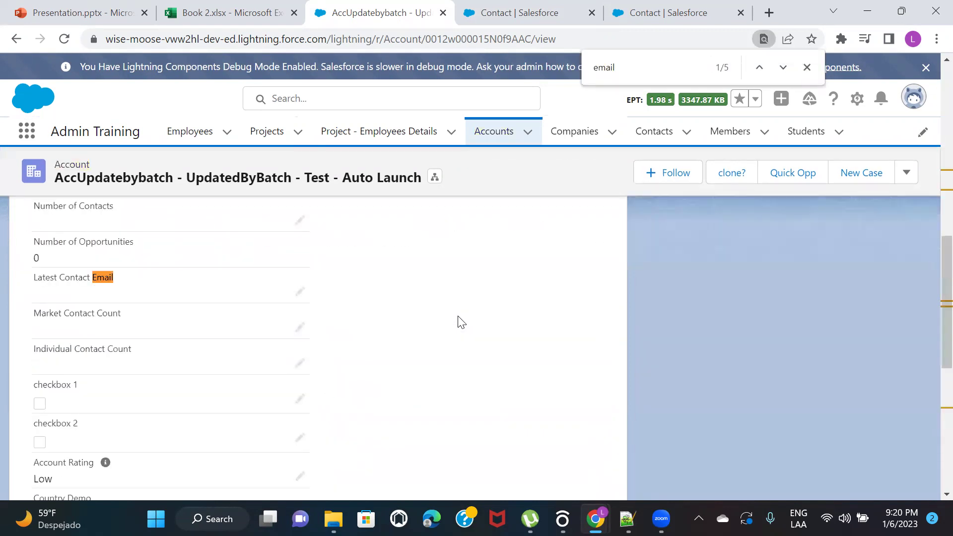
scroll(461, 322, down, 8)
key(BackSpace)
key(ctrl+a)
text(websit)
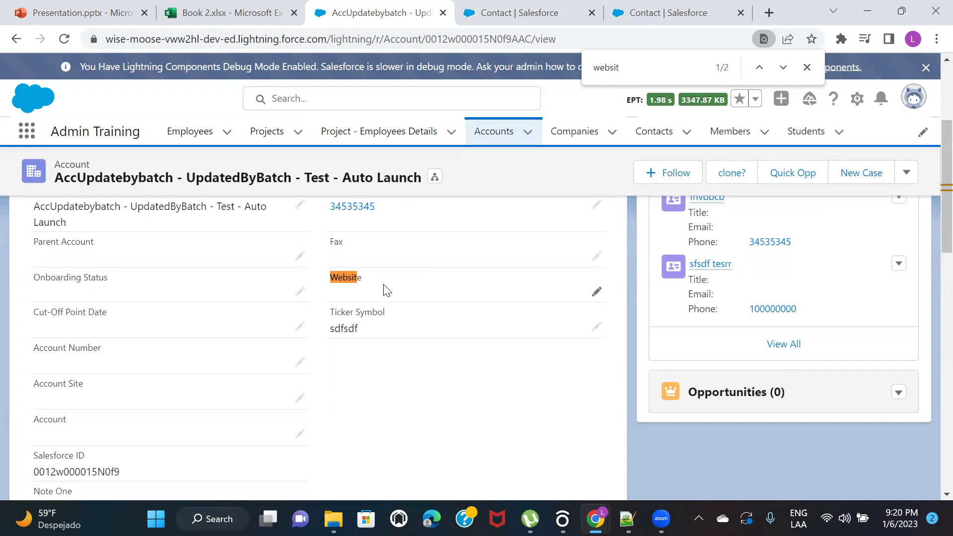
Step: Switch to the PowerPoint presentation and replace the word "Email" with "Website" in the Scenario slide's statement
click(86, 8)
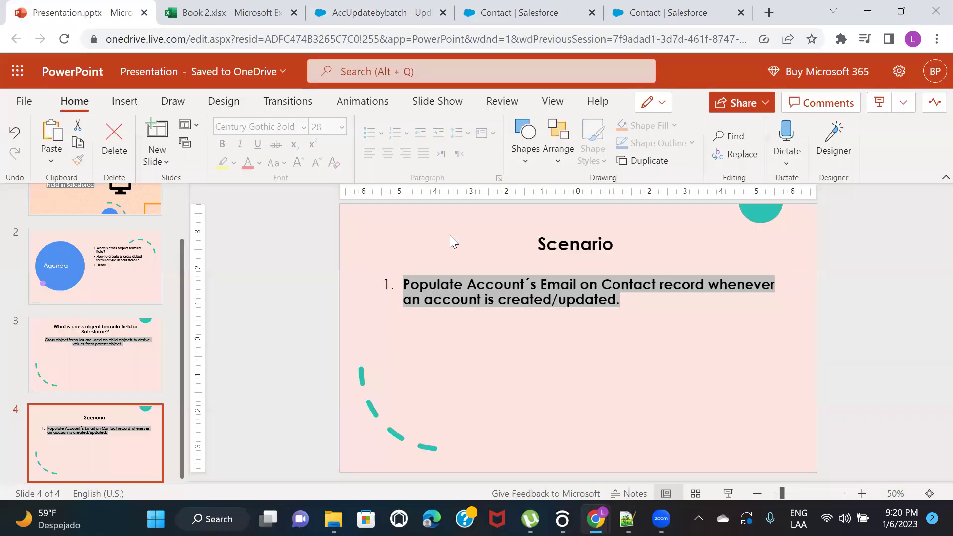
double_click(545, 285)
text(Web)
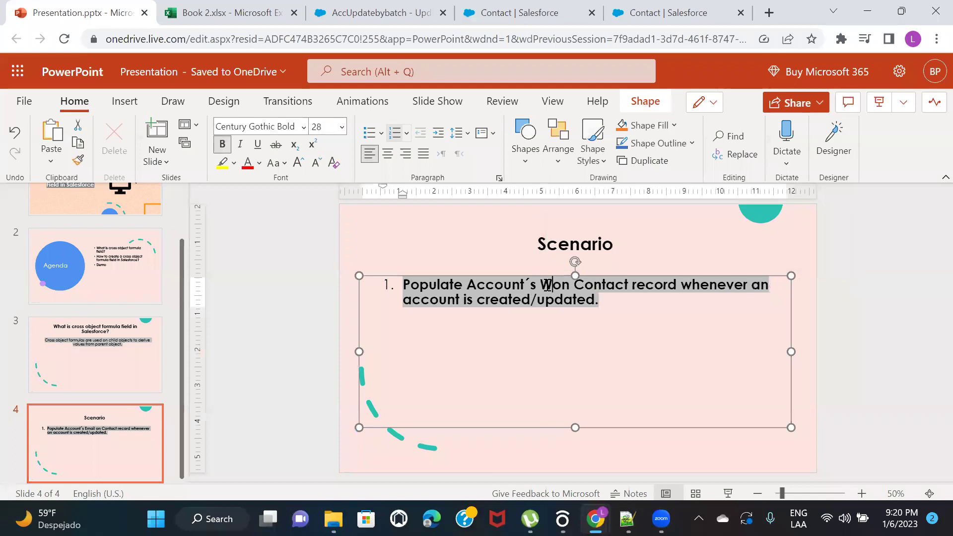
text(site)
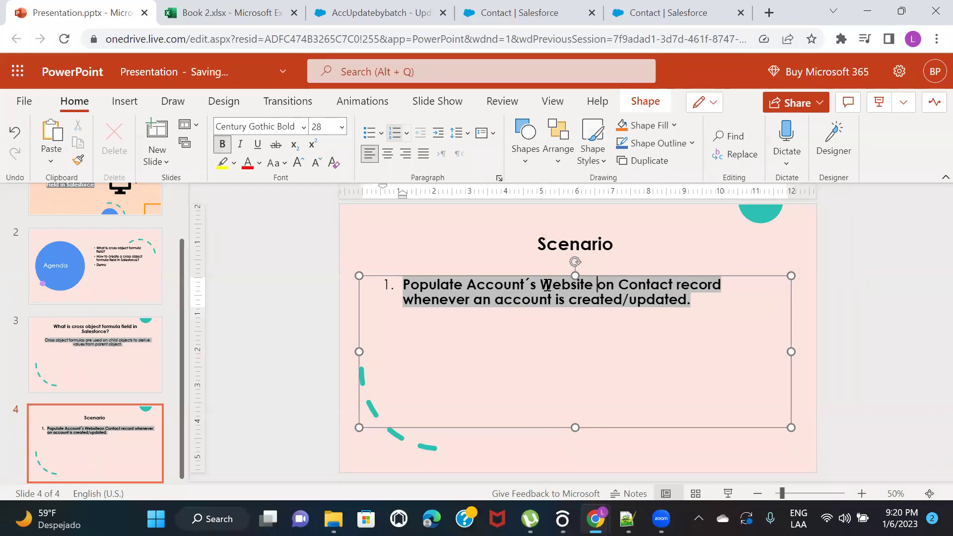
click(720, 238)
Step: Return to the Salesforce account record, examine its Website field and related contacts, and close the page search
click(377, 12)
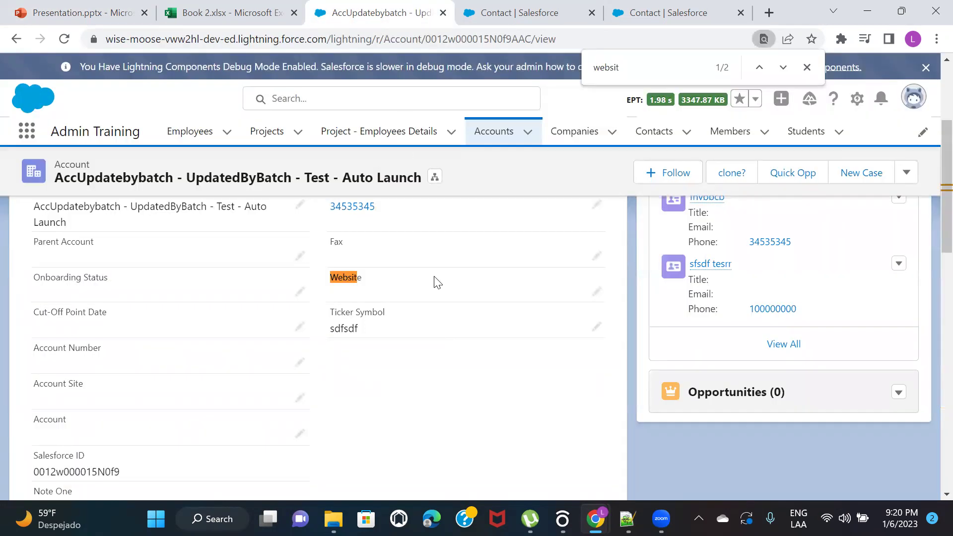
scroll(426, 365, up, 3)
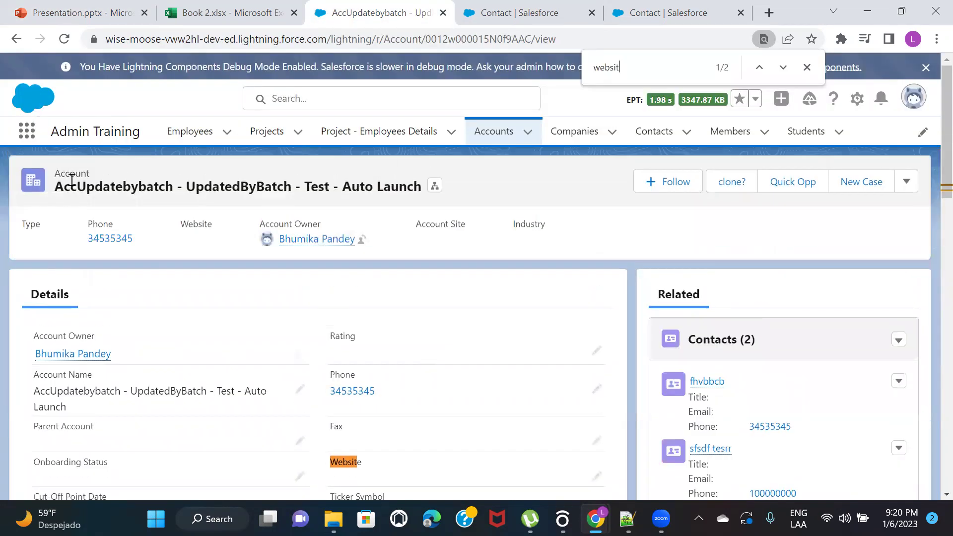
scroll(538, 272, down, 2)
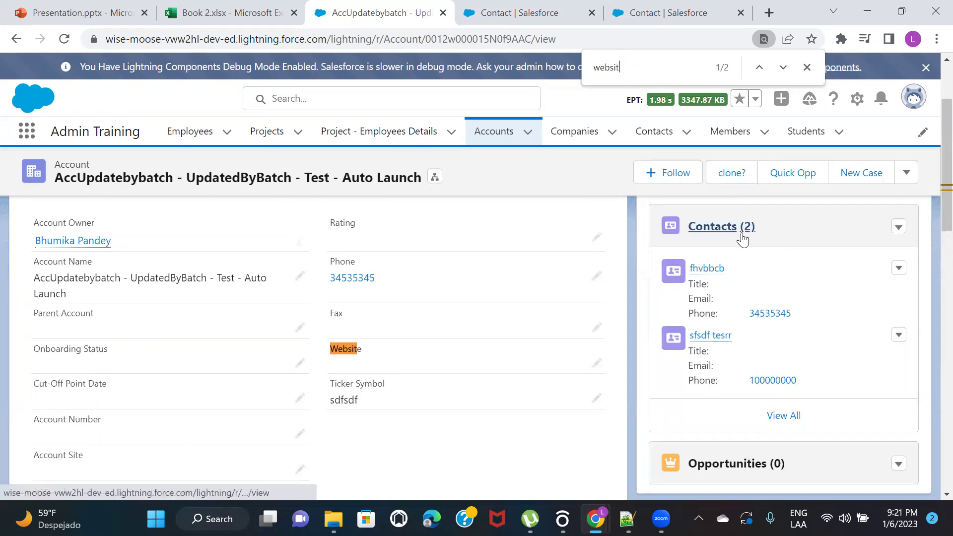
mouse_move(710, 270)
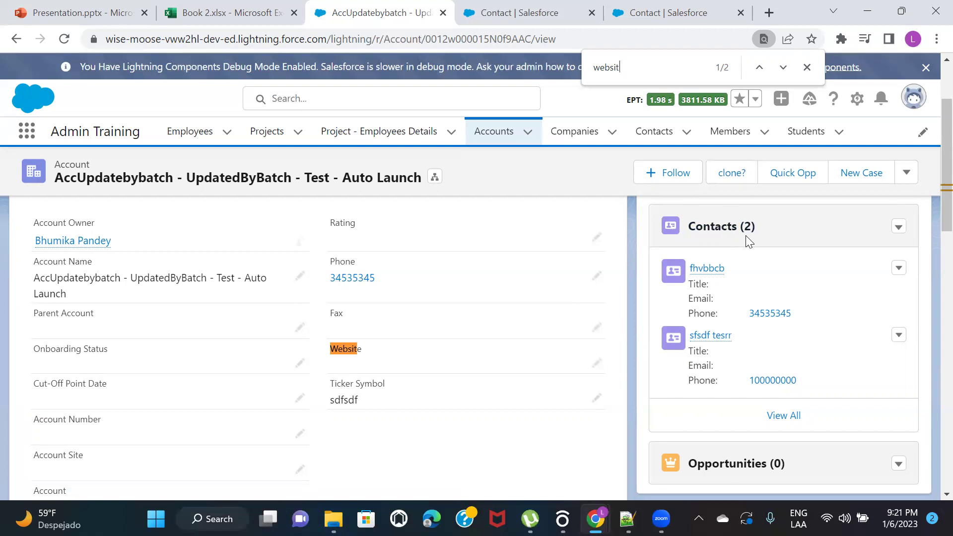
click(806, 67)
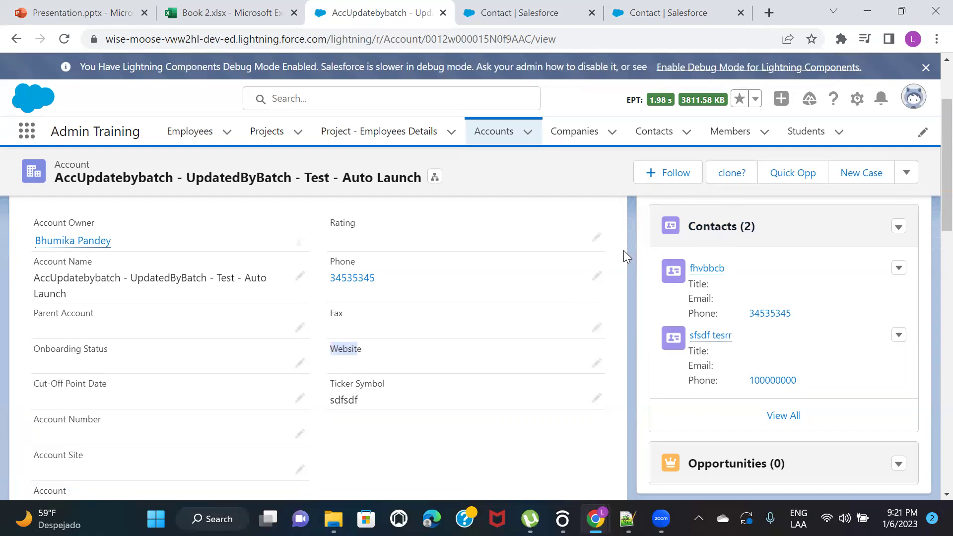
click(631, 264)
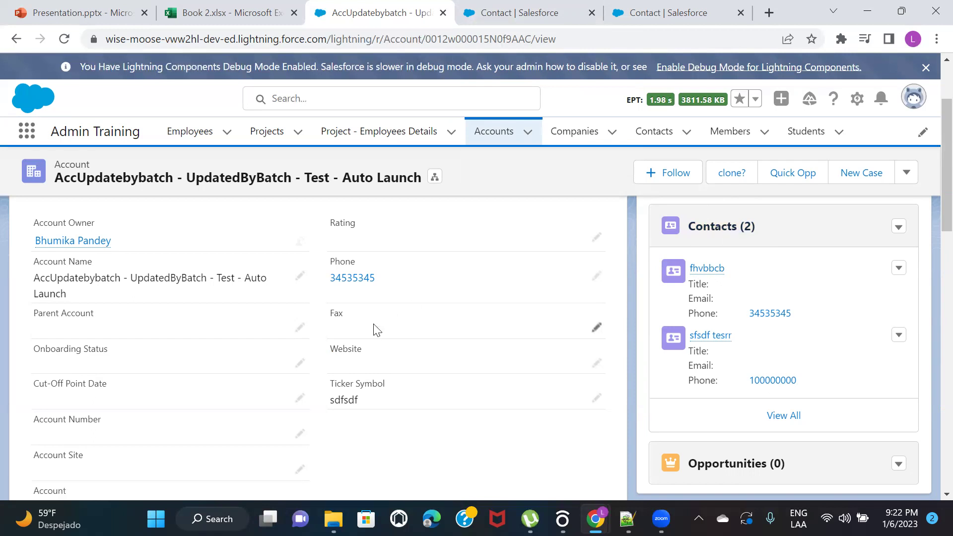
Step: Start a new custom field on the Contact object in Setup with Formula as its data type
click(521, 15)
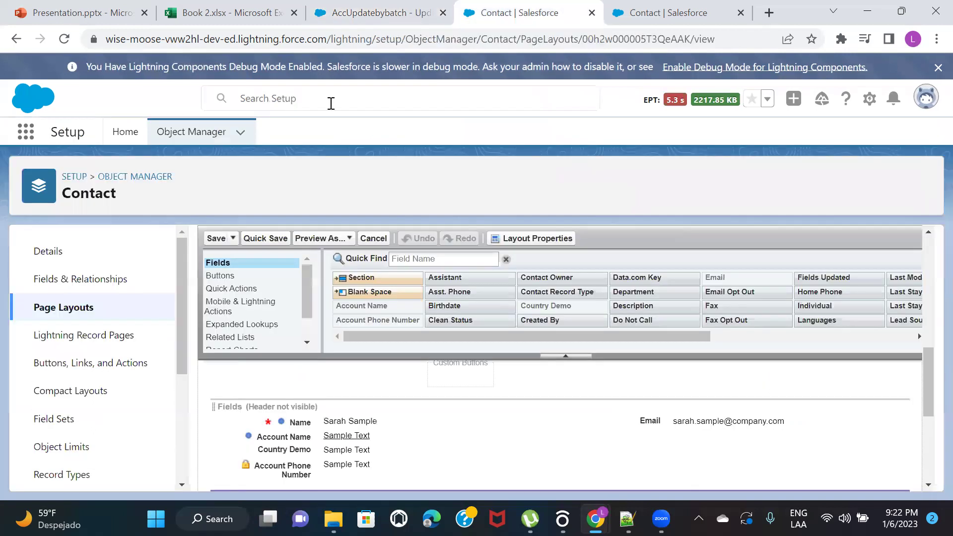
click(53, 279)
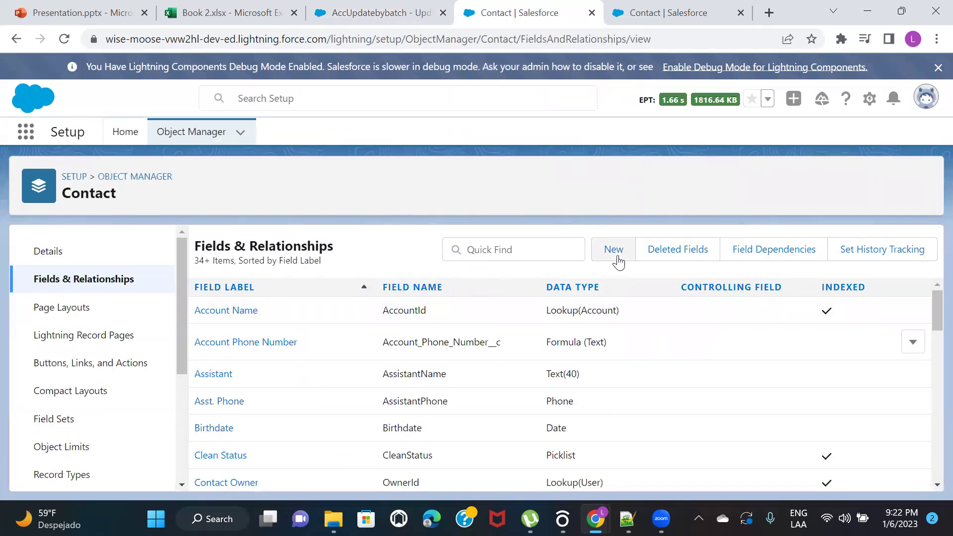
click(615, 249)
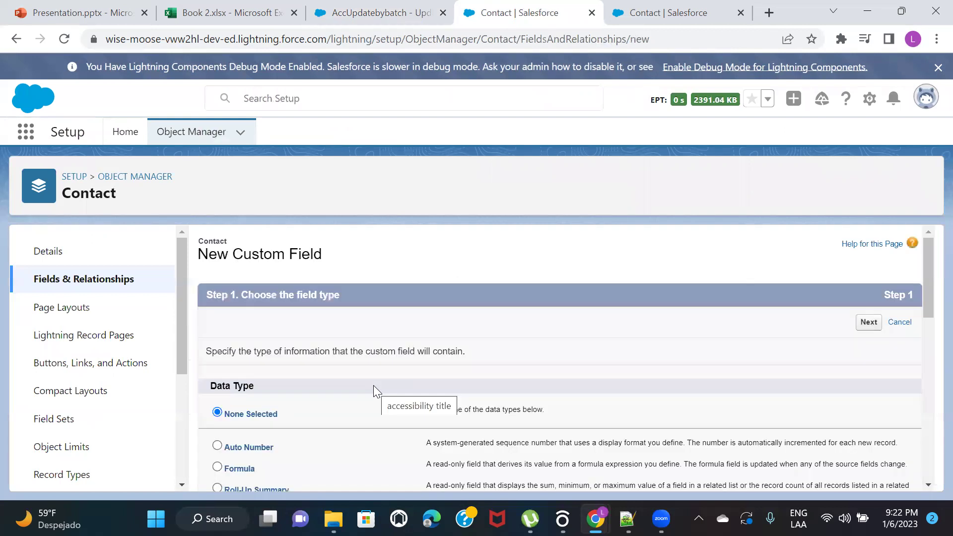
scroll(324, 412, down, 1)
click(227, 401)
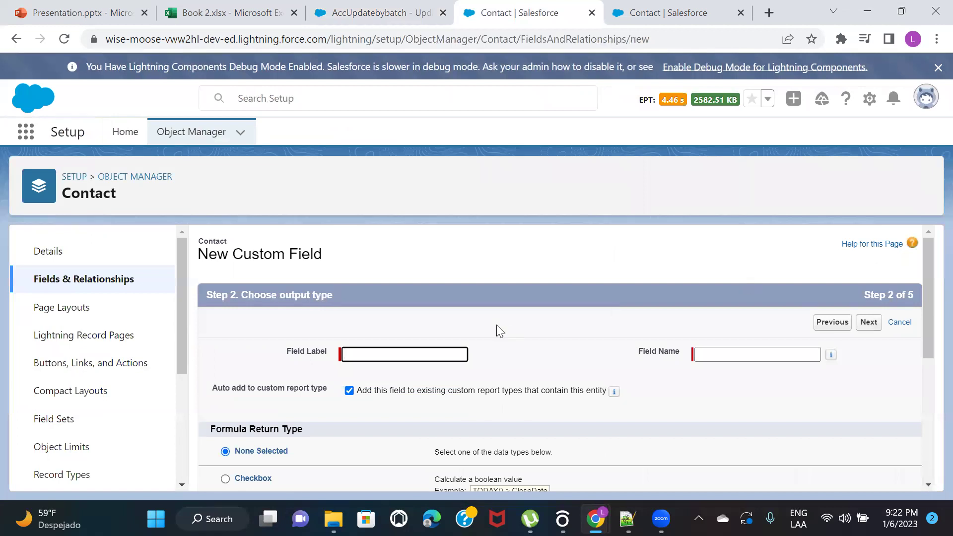
Step: Label the new Contact field "Account Website" and set its formula return type to Text
text(Account Website)
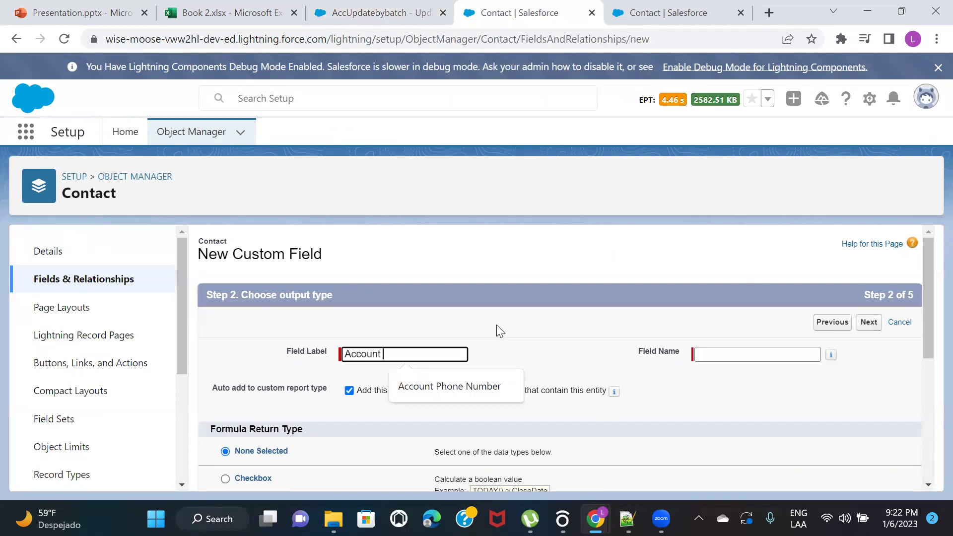
click(548, 344)
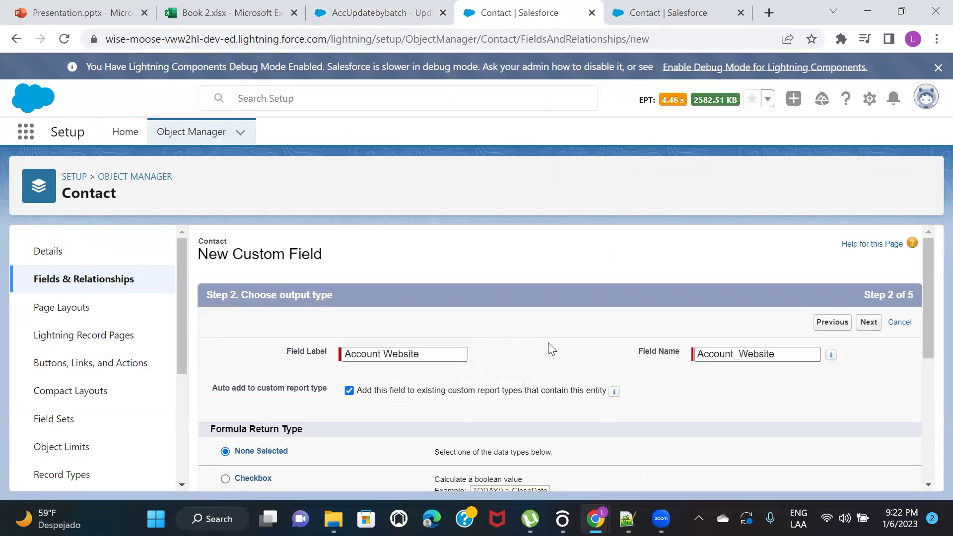
scroll(600, 378, down, 1)
scroll(509, 370, down, 3)
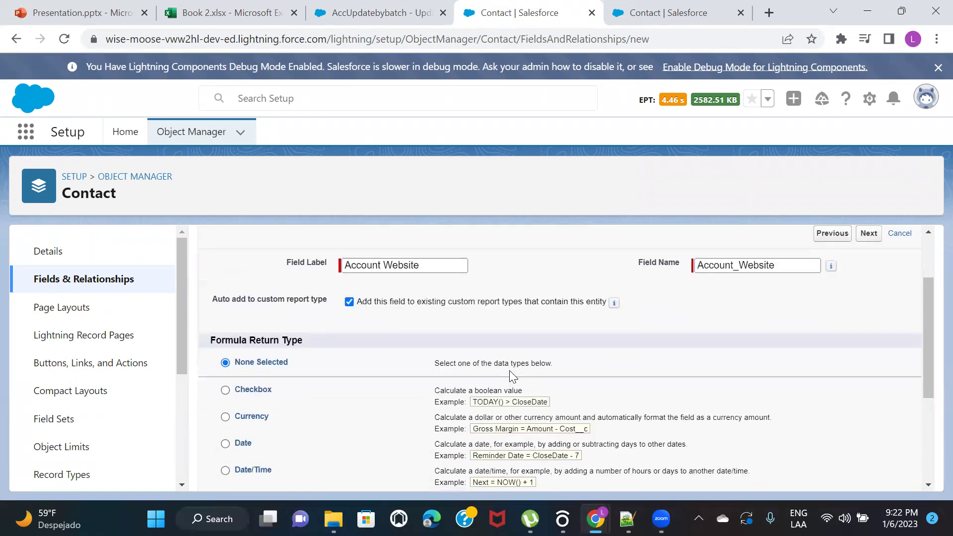
click(243, 443)
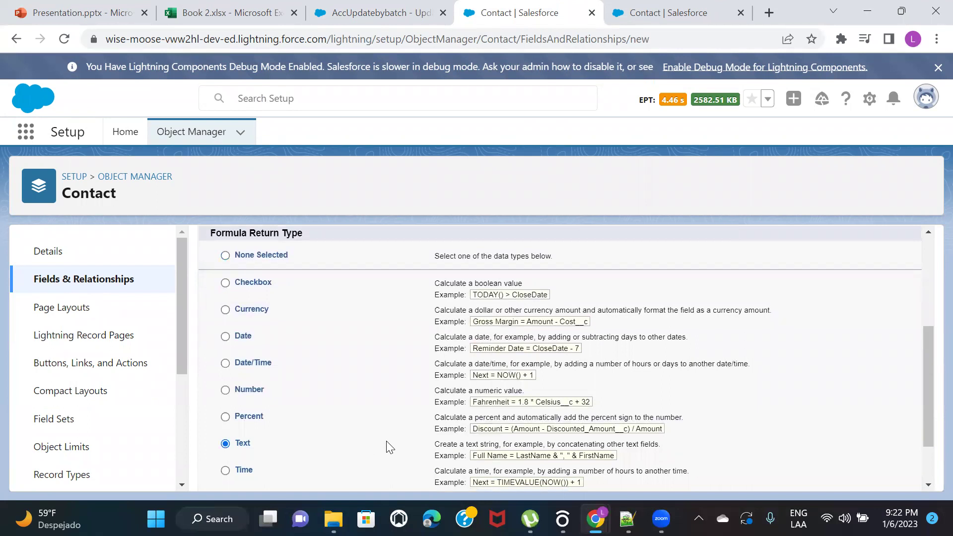
Step: Review the field's label and return type, continue to the formula editor, and open the picker for inserting a field
scroll(387, 446, up, 3)
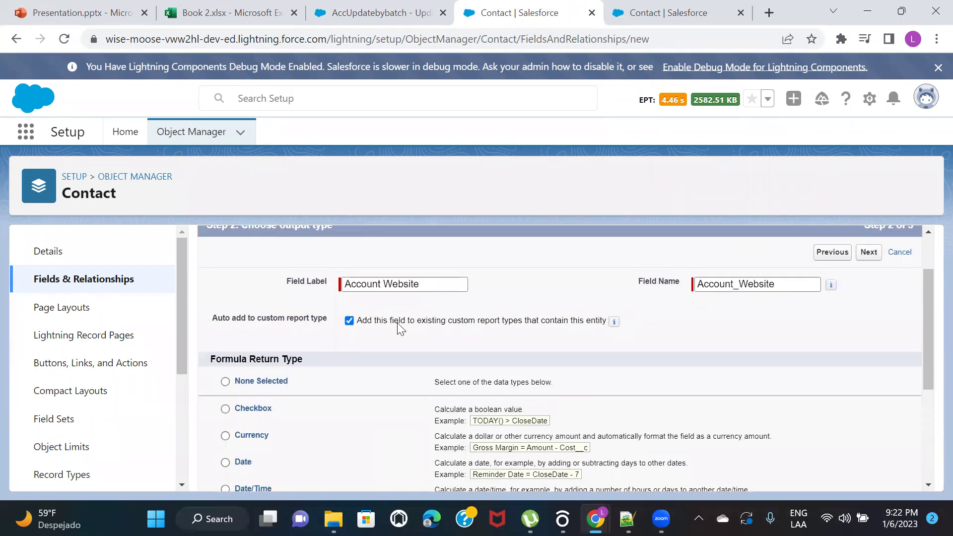
scroll(511, 314, down, 3)
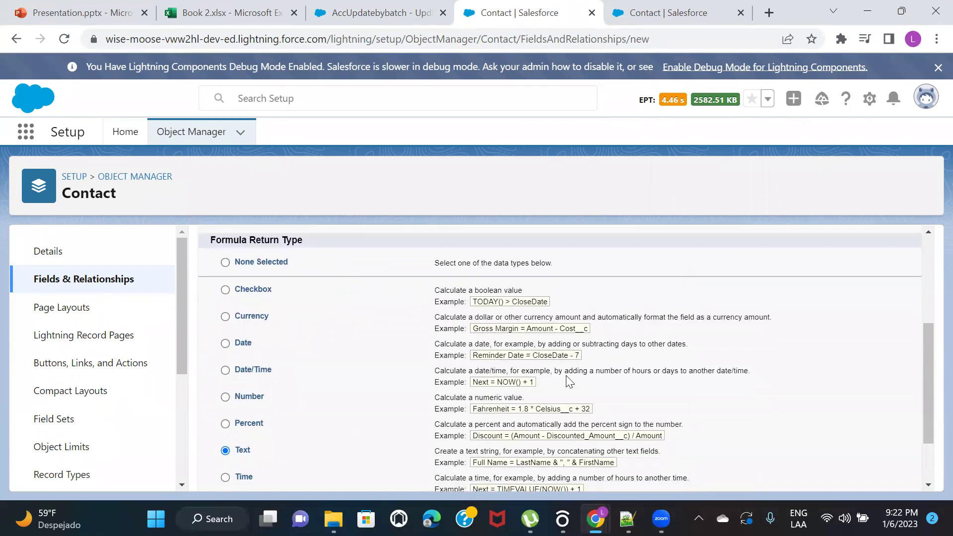
scroll(569, 386, up, 4)
click(870, 323)
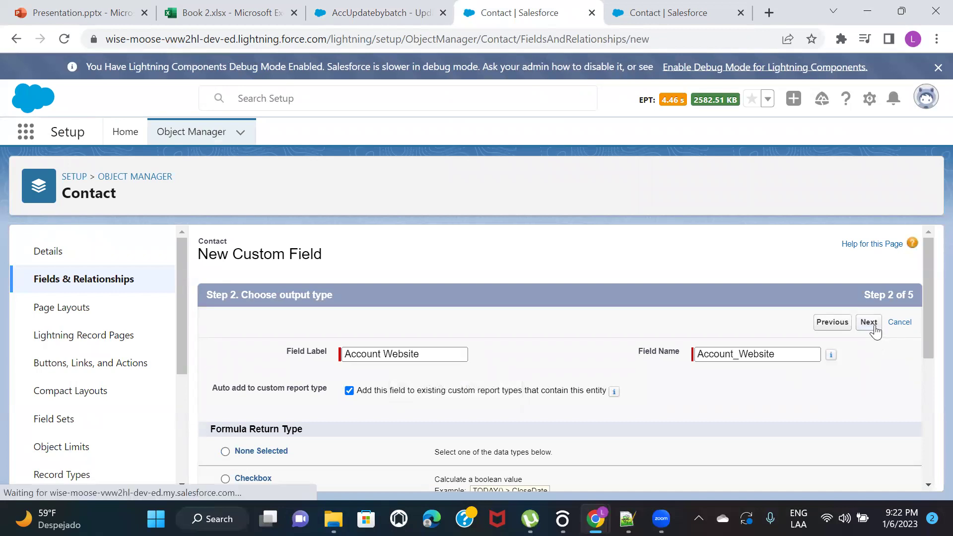
scroll(602, 319, down, 2)
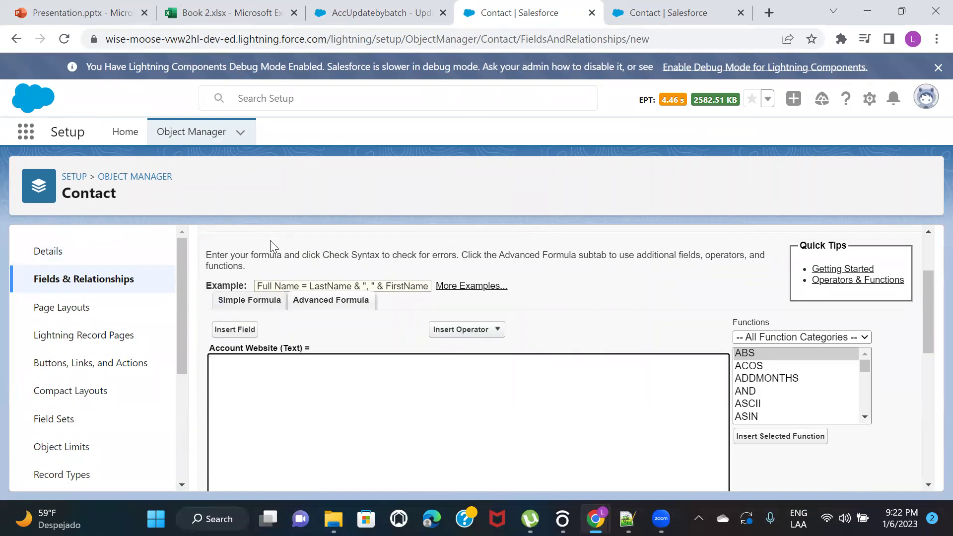
click(230, 331)
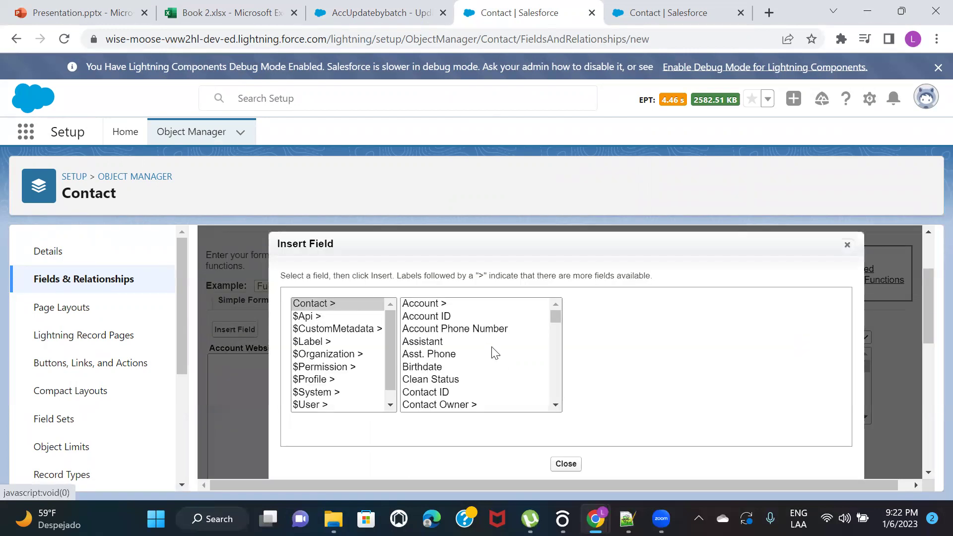
Step: Look through the Contact fields and relationships available for insertion into the formula
scroll(485, 359, down, 10)
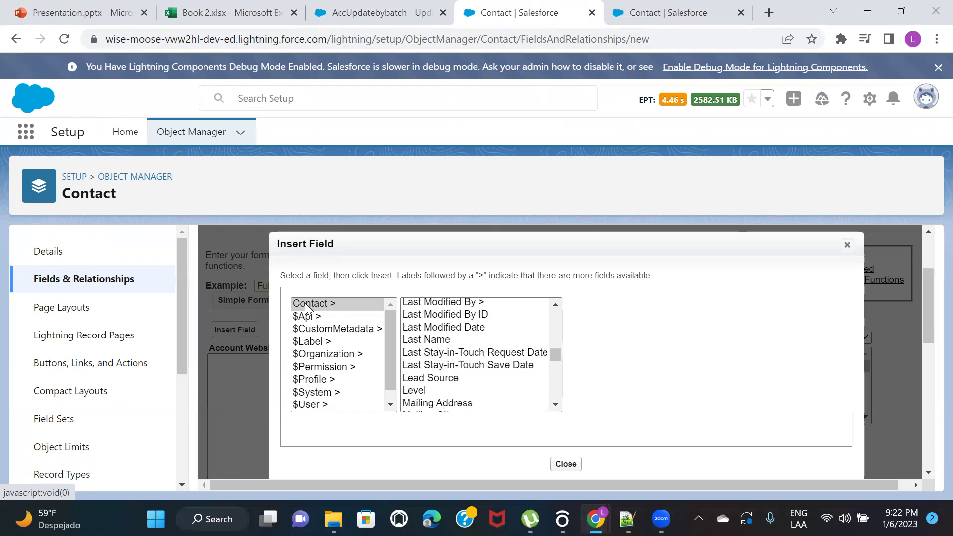
scroll(454, 332, up, 1)
scroll(454, 333, up, 10)
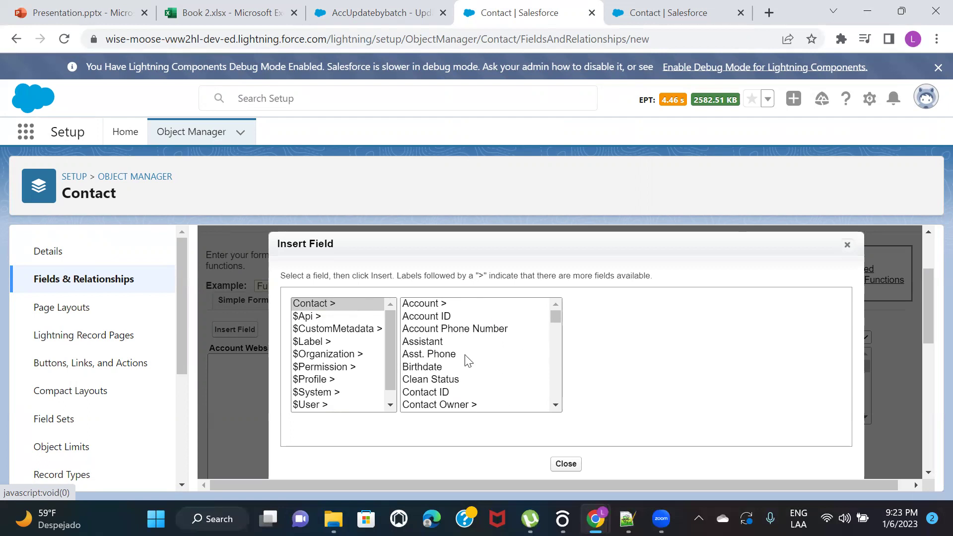
scroll(466, 360, down, 20)
scroll(467, 359, down, 3)
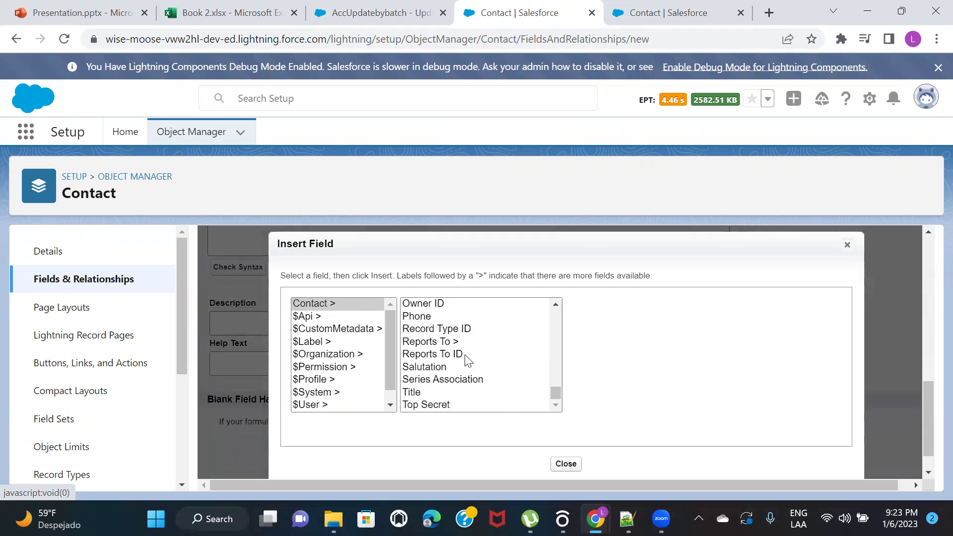
scroll(467, 359, up, 15)
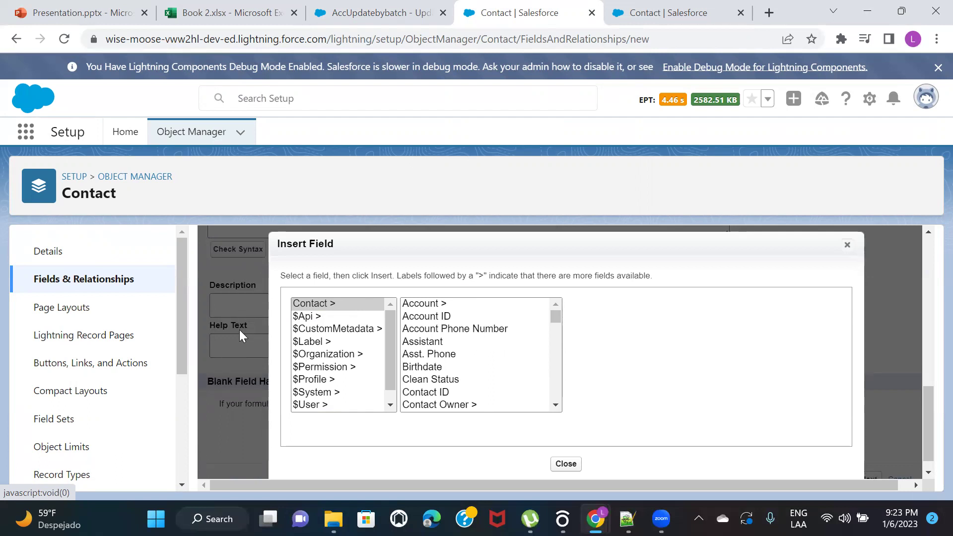
scroll(240, 331, up, 5)
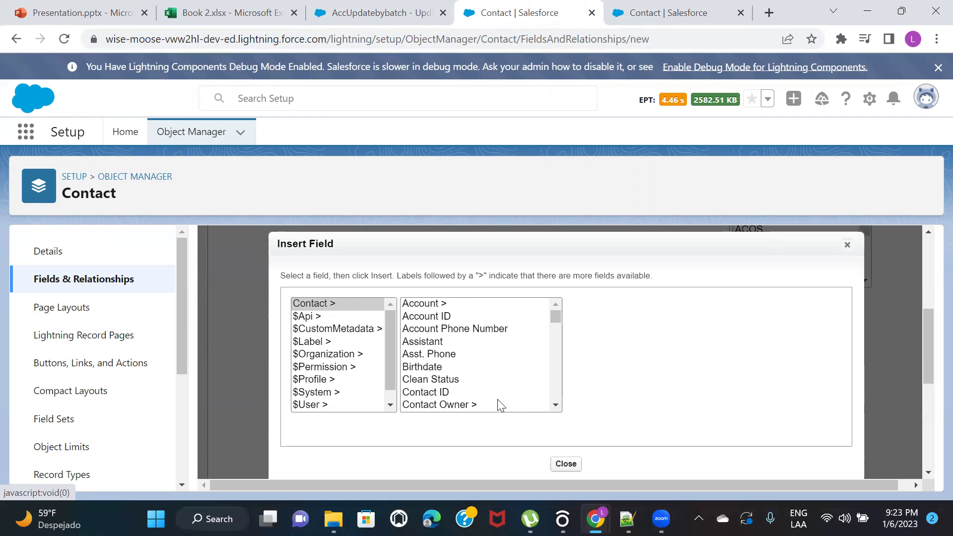
Step: Examine the Account Name field's API name and lookup data type in the Contact fields list, comparing it with the formula's field picker
key(ctrl+Tab)
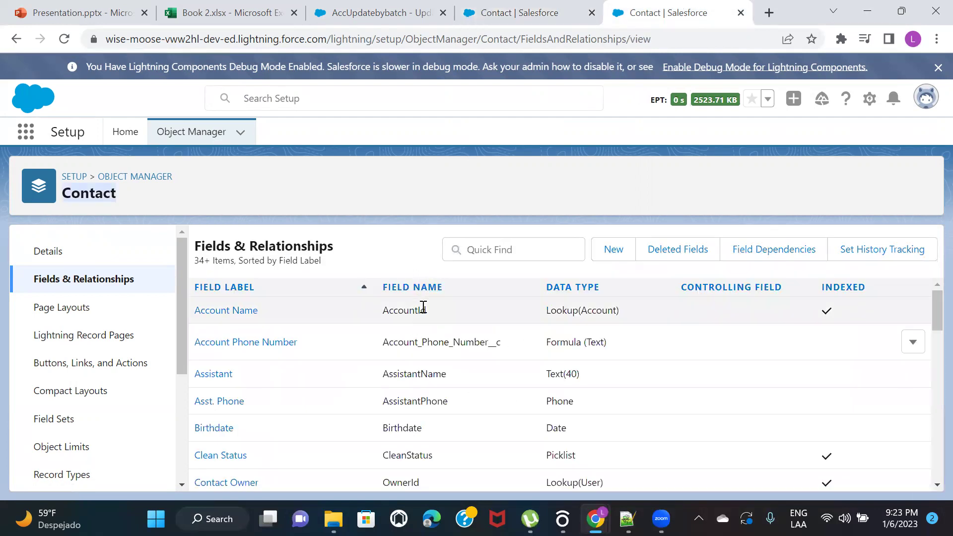
double_click(411, 313)
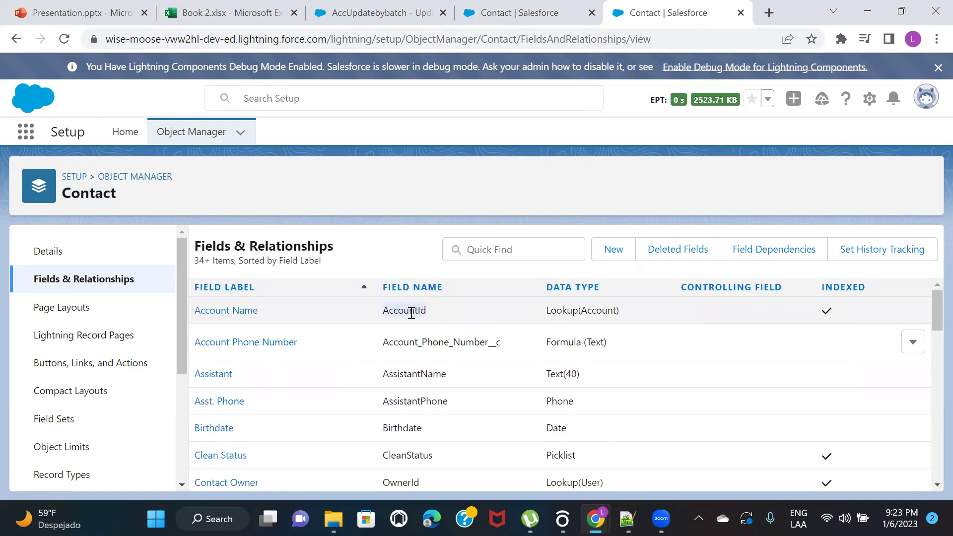
double_click(562, 310)
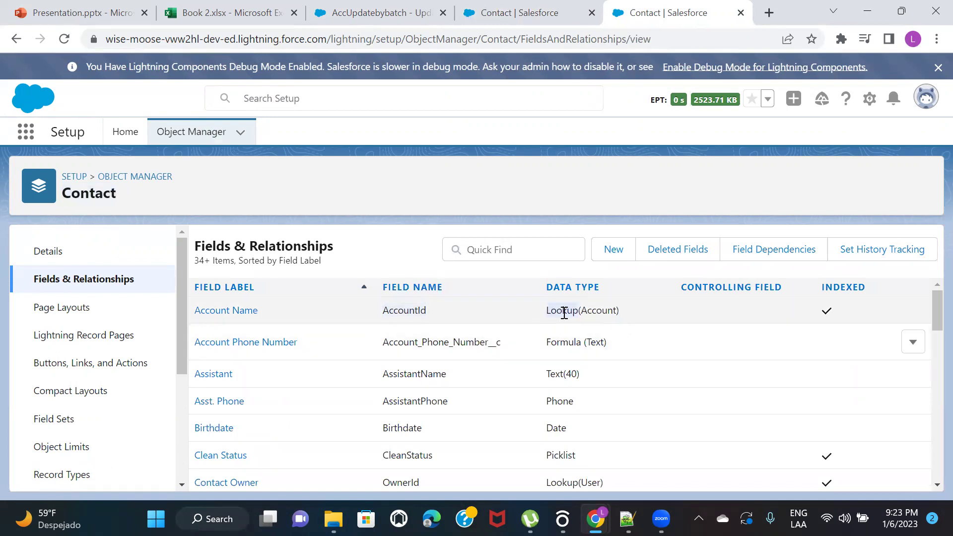
double_click(602, 312)
double_click(400, 311)
click(510, 7)
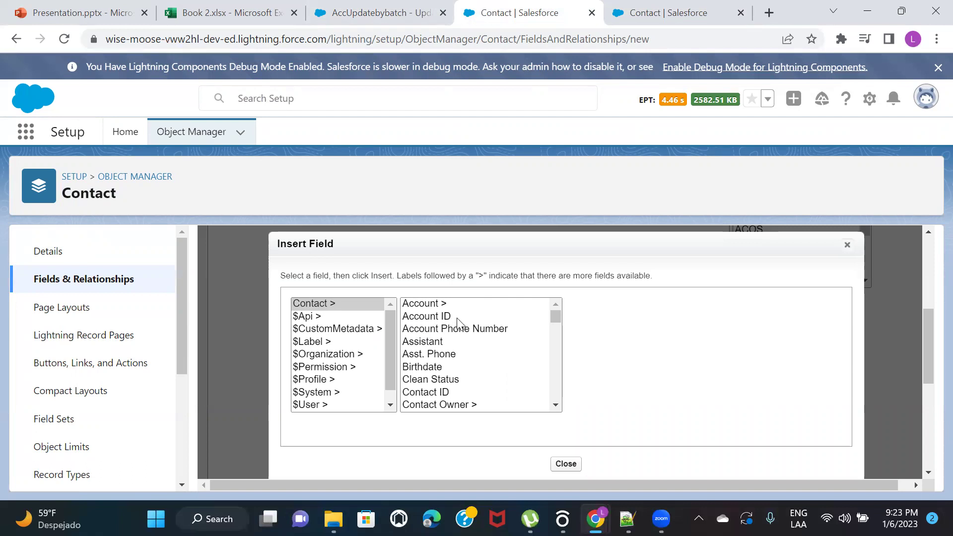
click(647, 15)
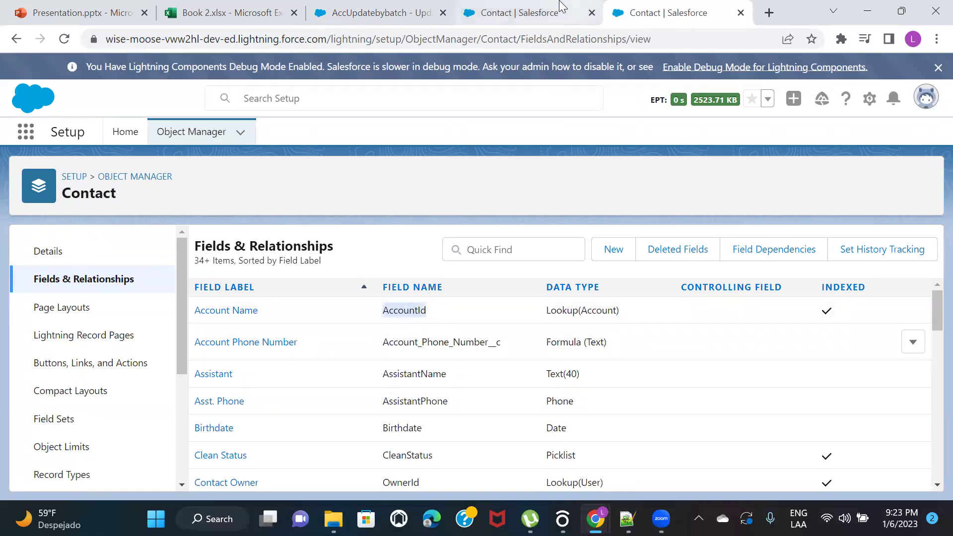
click(541, 14)
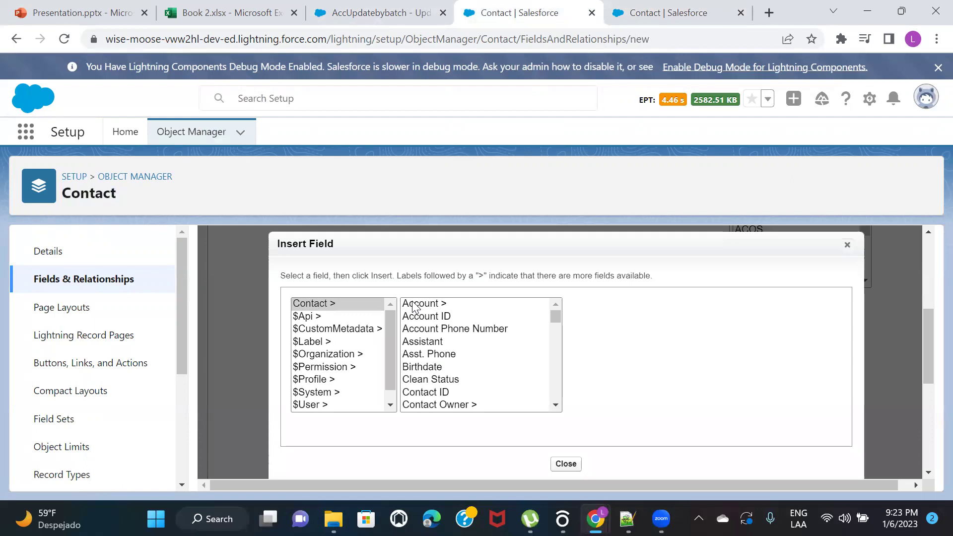
click(649, 11)
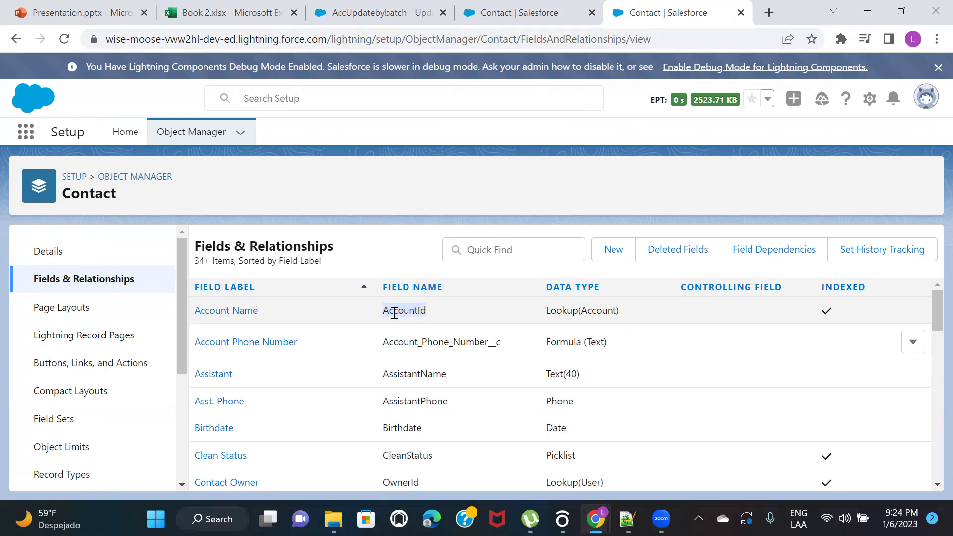
click(405, 312)
double_click(405, 313)
drag(419, 310, 409, 310)
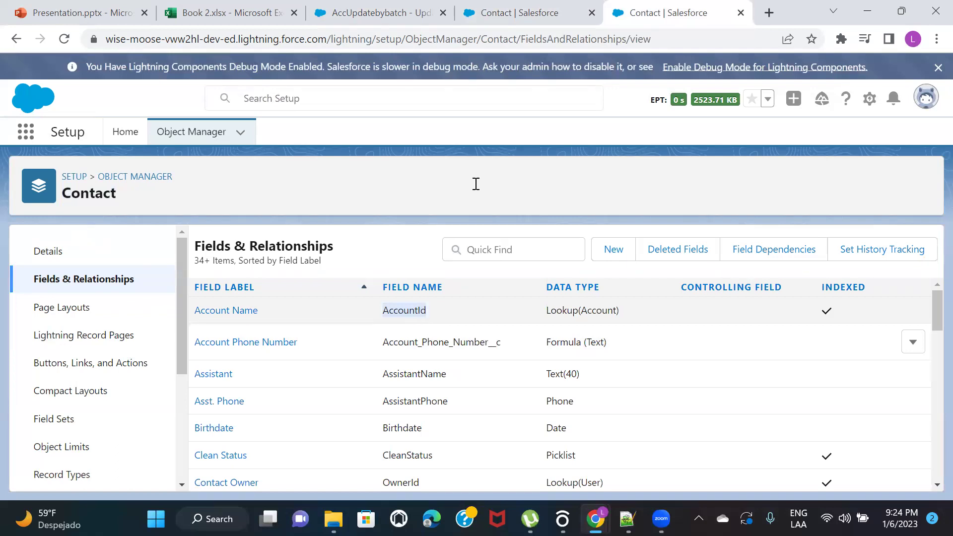
Step: Expand the Account relationship in the formula's field picker and recheck the AccountId lookup in the Contact fields list
click(549, 7)
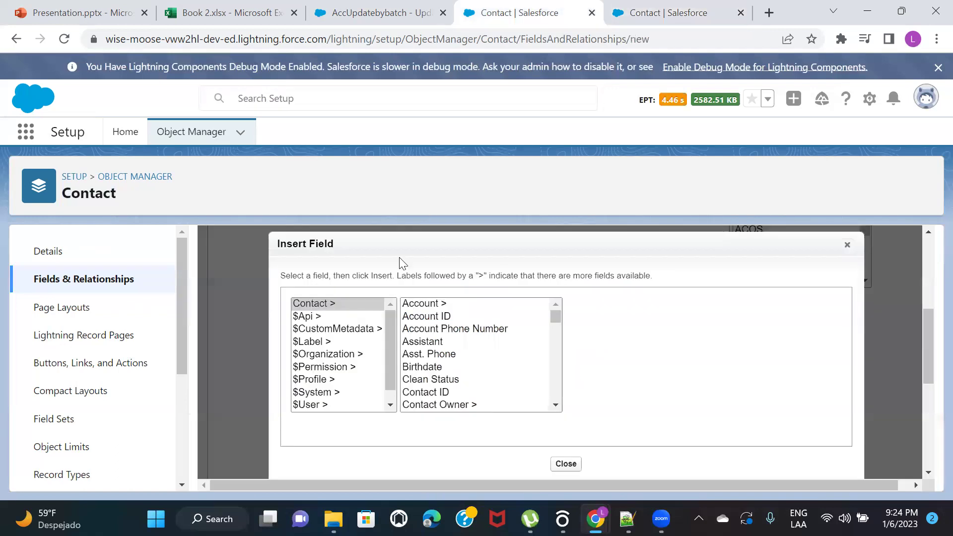
click(420, 304)
key(ctrl+Tab)
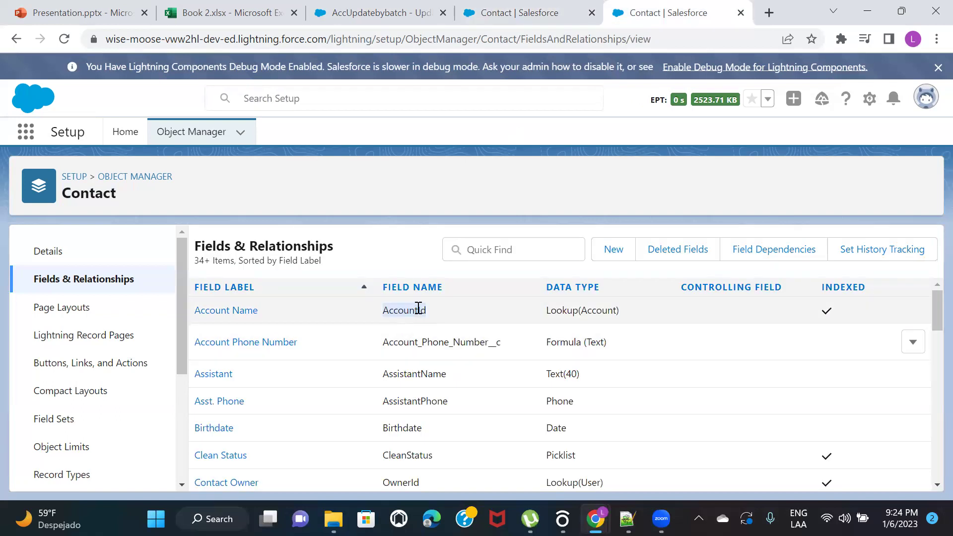
click(507, 12)
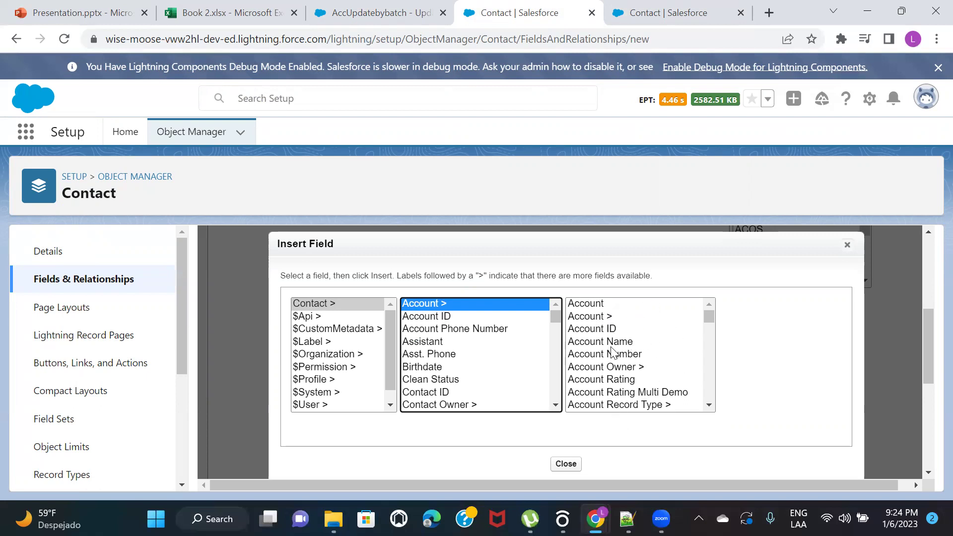
Step: Find the related account's Website field, insert it as Account.Website in the formula, and remove the trailing space
scroll(639, 373, down, 2)
scroll(640, 374, down, 9)
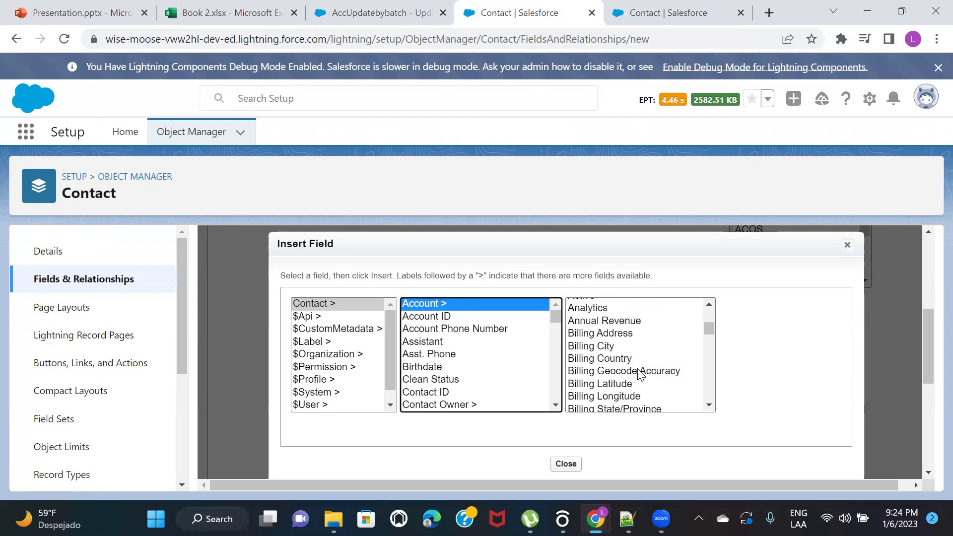
scroll(640, 375, up, 10)
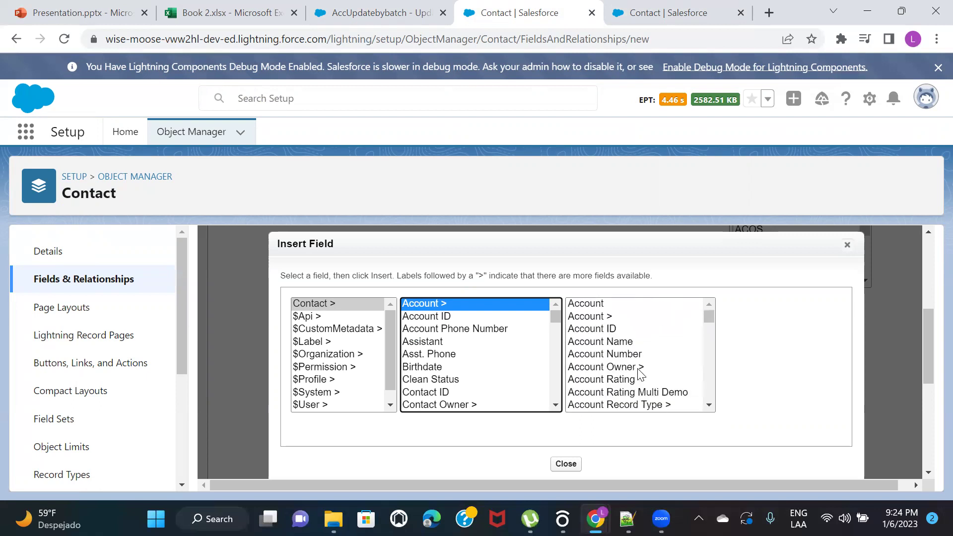
key(ctrl+f)
text(webs)
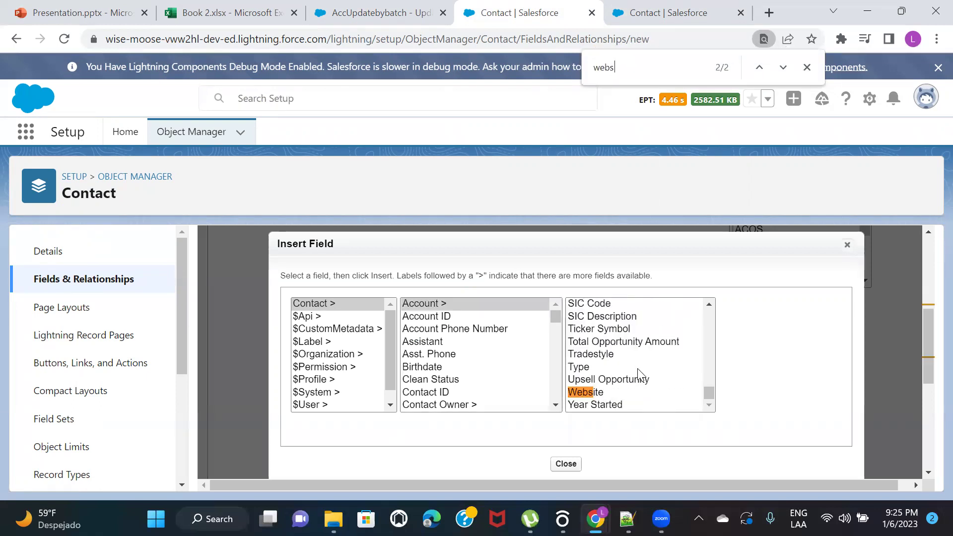
text(i)
click(601, 395)
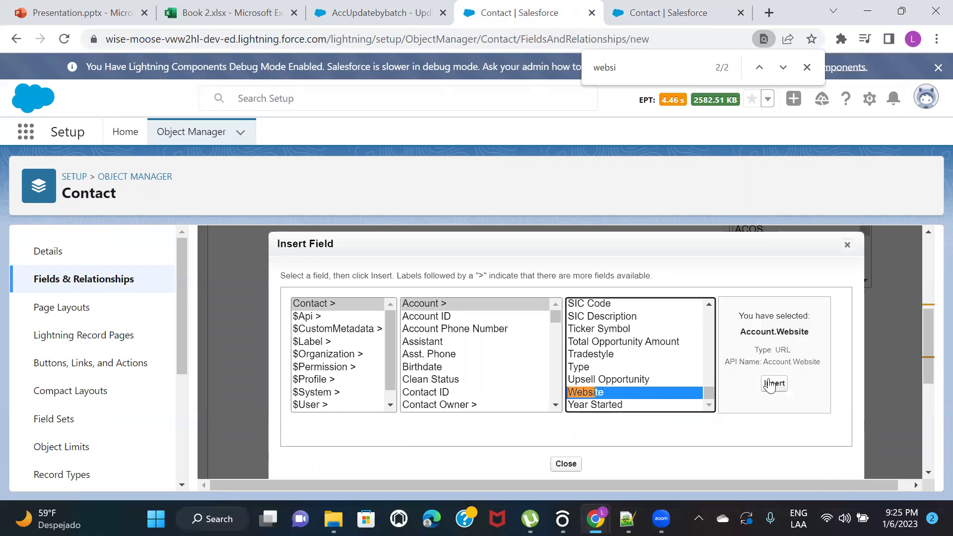
click(774, 385)
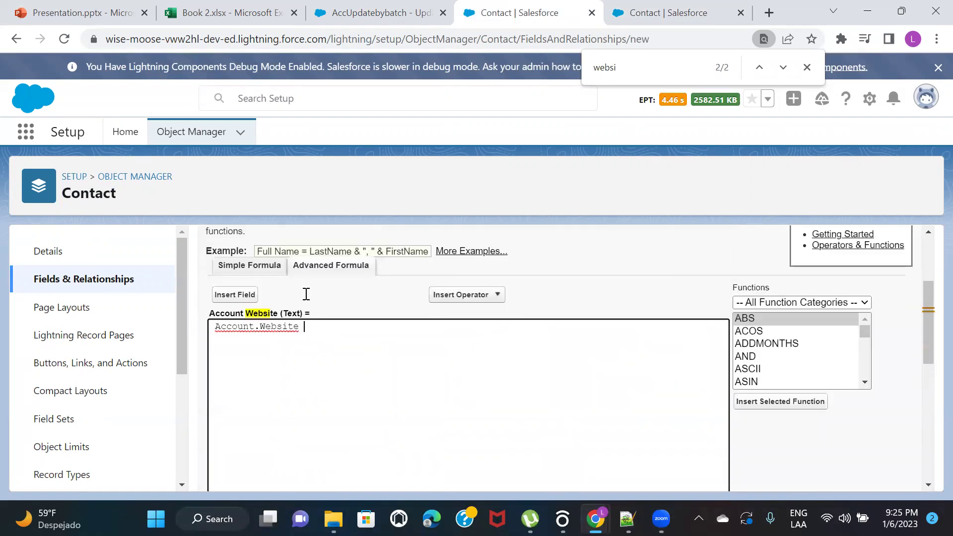
key(BackSpace)
key(BackSpace)
Step: Review the Account.Website formula on the Contact object and proceed to the field-level security settings
scroll(613, 271, up, 2)
scroll(605, 269, up, 1)
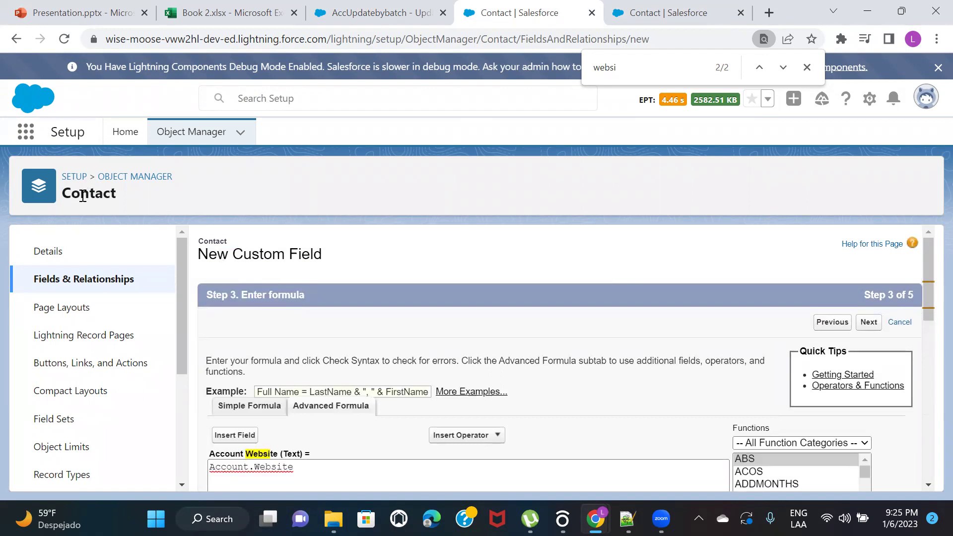
scroll(446, 248, down, 1)
scroll(446, 249, up, 1)
scroll(442, 278, down, 1)
scroll(441, 274, down, 3)
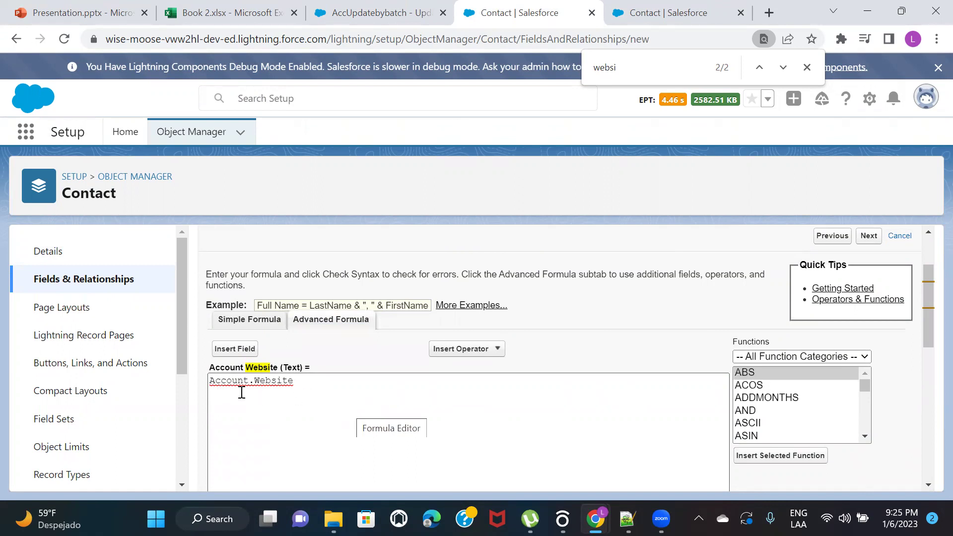
scroll(712, 323, up, 2)
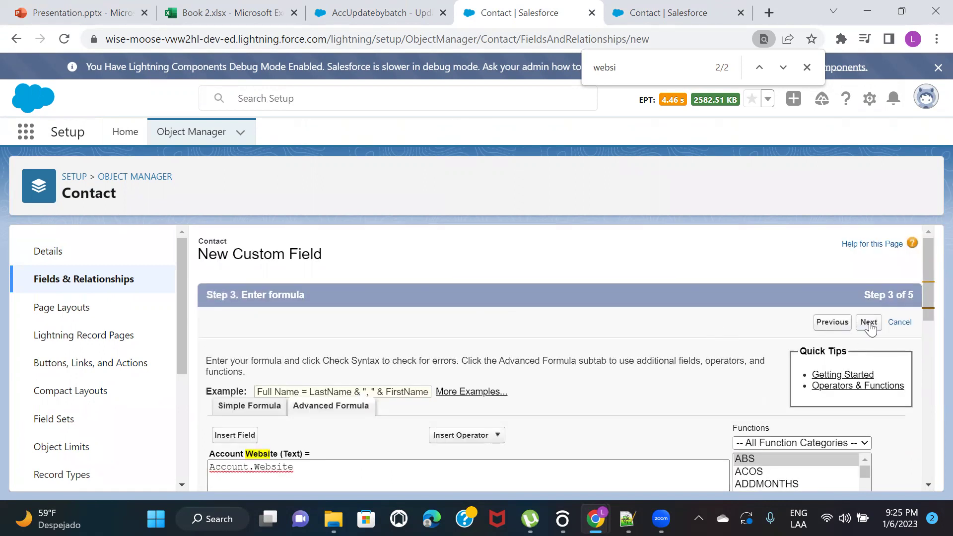
click(868, 322)
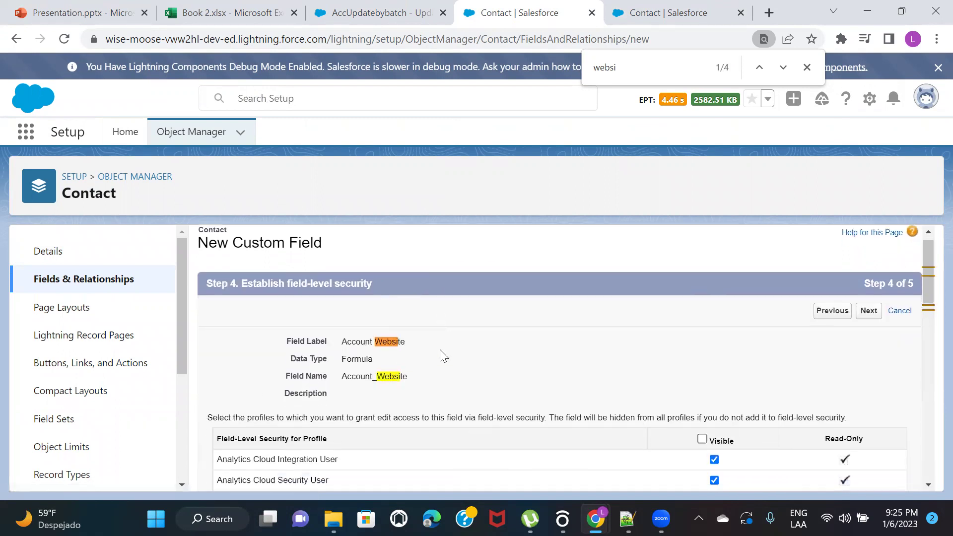
Step: Make the Account Website field visible to all profiles, continue to the page layout settings, and review the selected layouts
scroll(443, 355, down, 1)
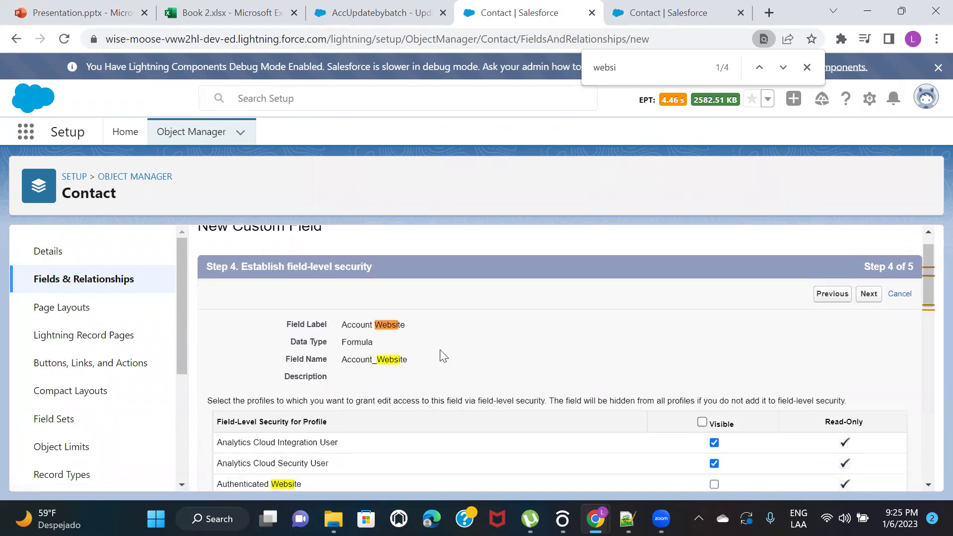
double_click(83, 199)
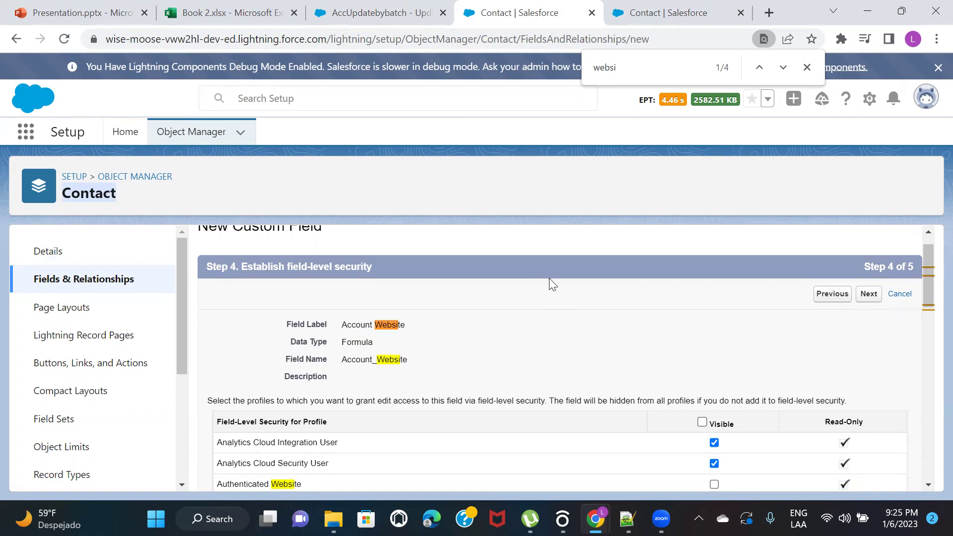
click(701, 422)
click(873, 295)
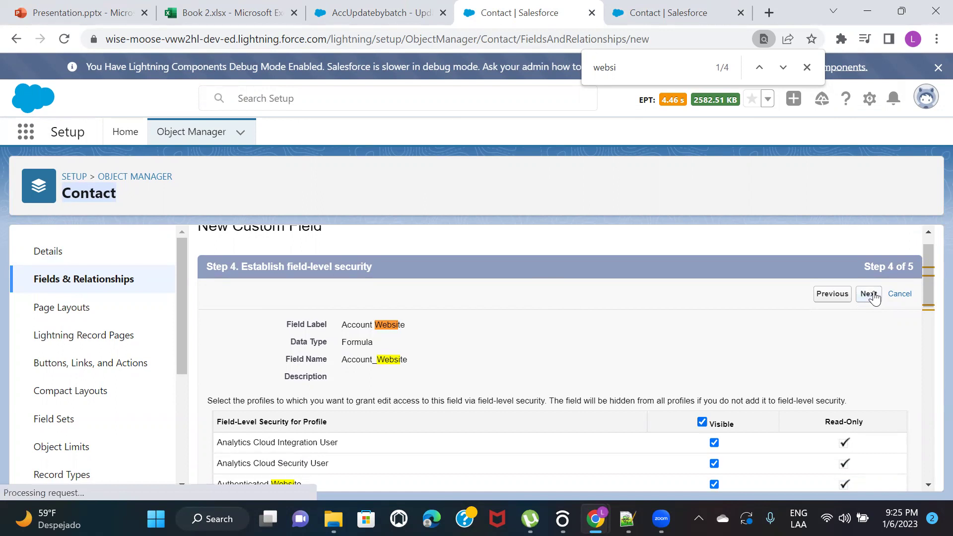
scroll(675, 333, down, 2)
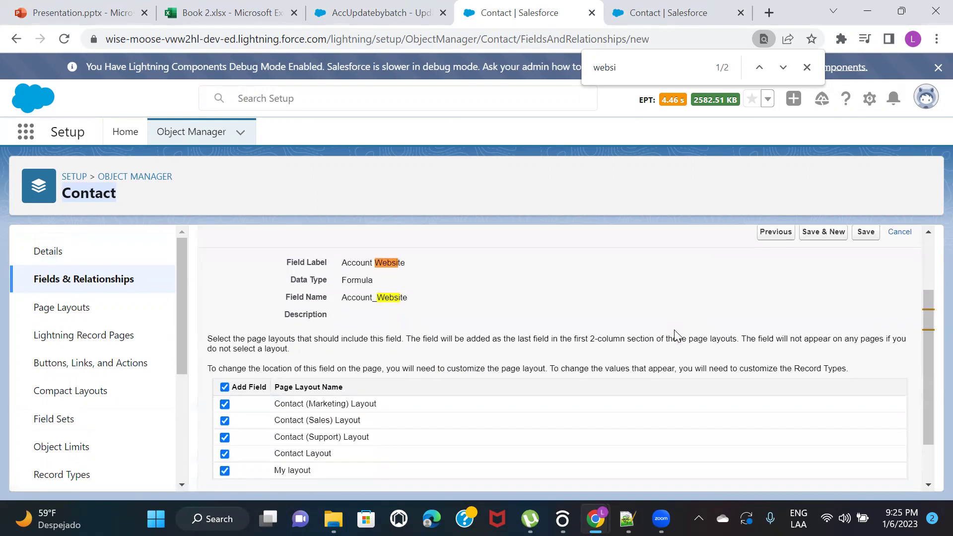
scroll(675, 334, up, 2)
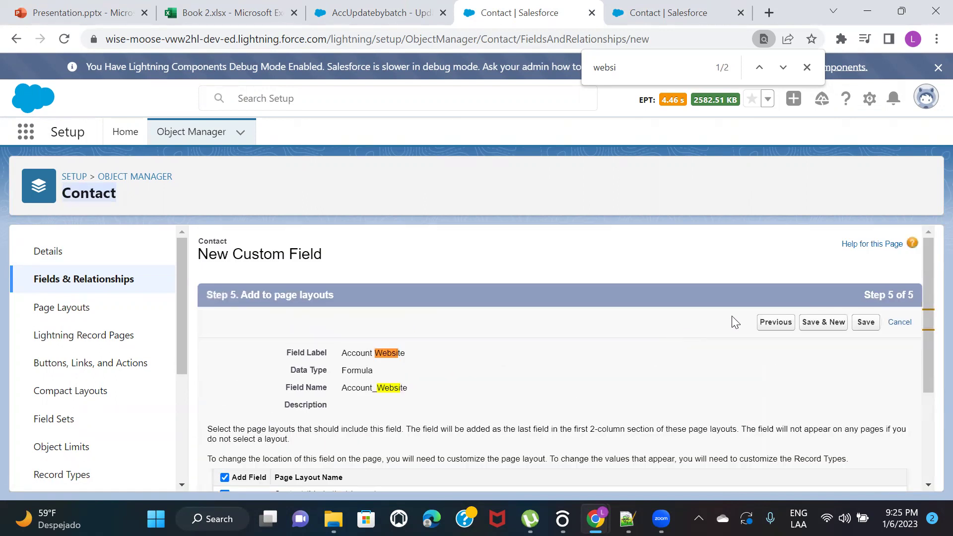
Step: Save the new Account Website field on the Contact object and return to the account record
click(866, 323)
click(647, 15)
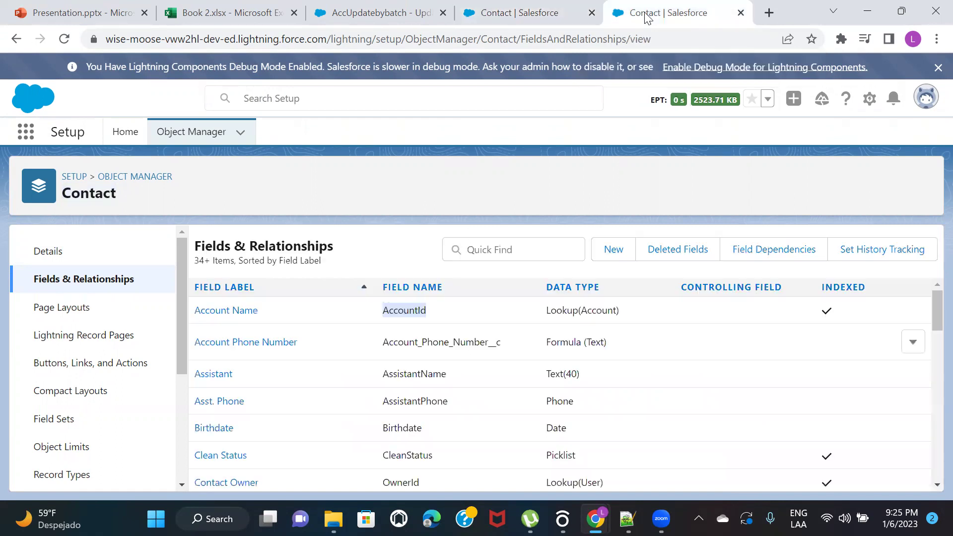
click(347, 14)
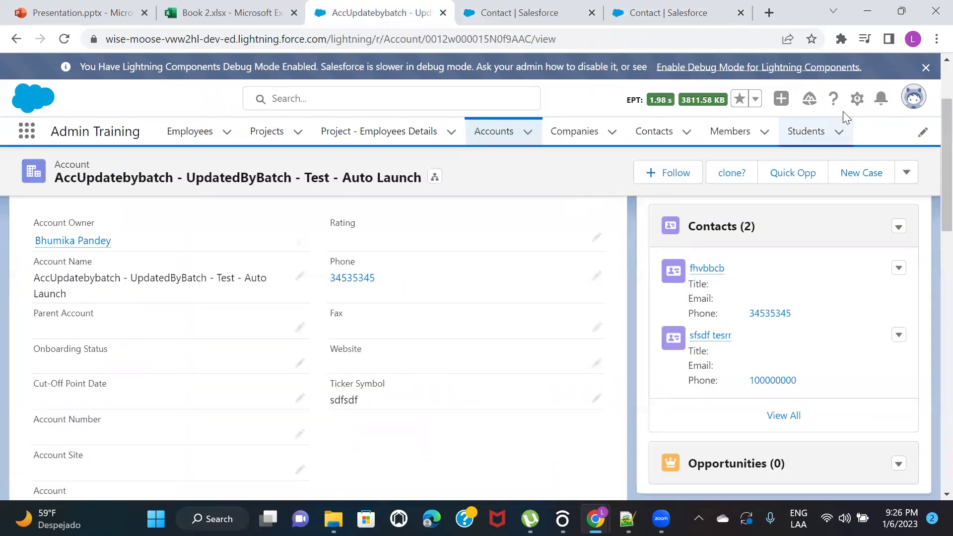
click(857, 99)
click(810, 271)
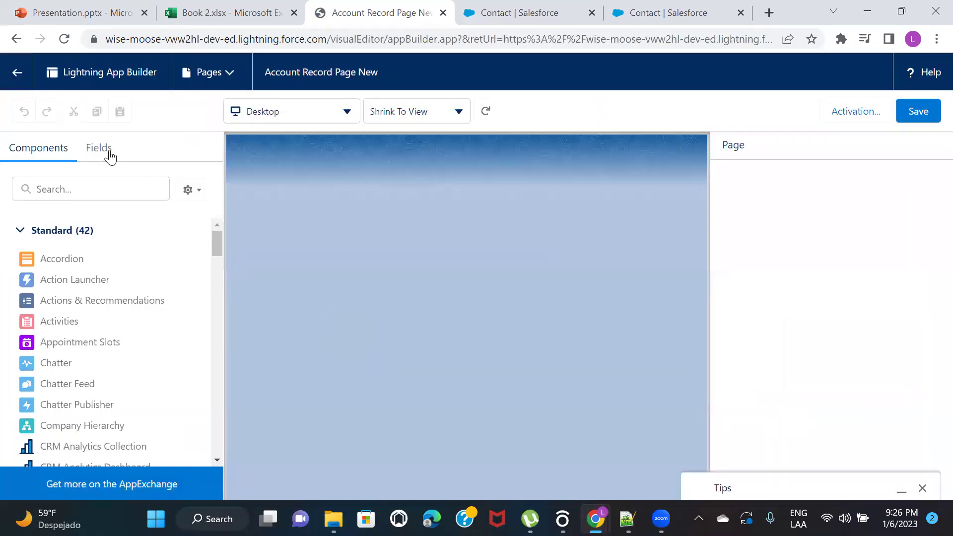
click(109, 154)
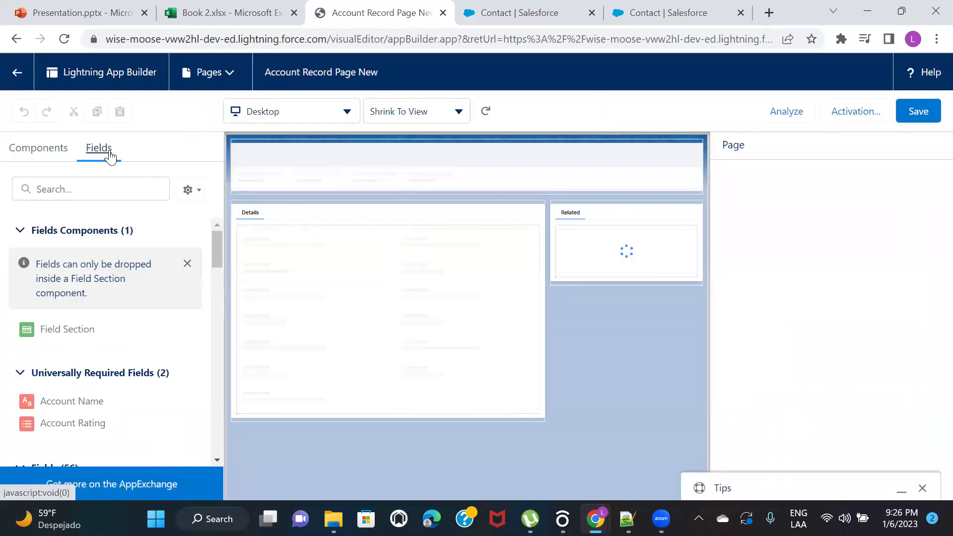
click(86, 184)
text(accou)
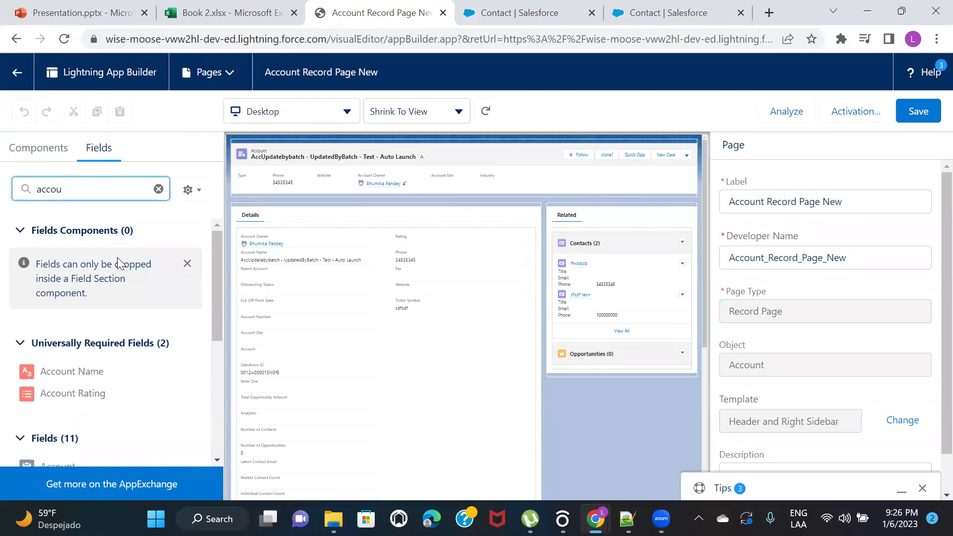
scroll(136, 323, down, 4)
text(ou)
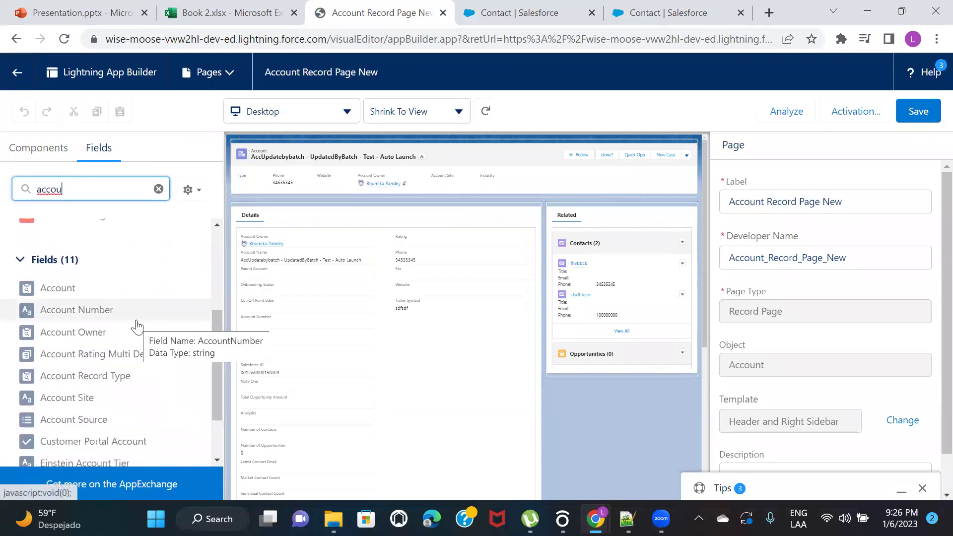
text(nt w)
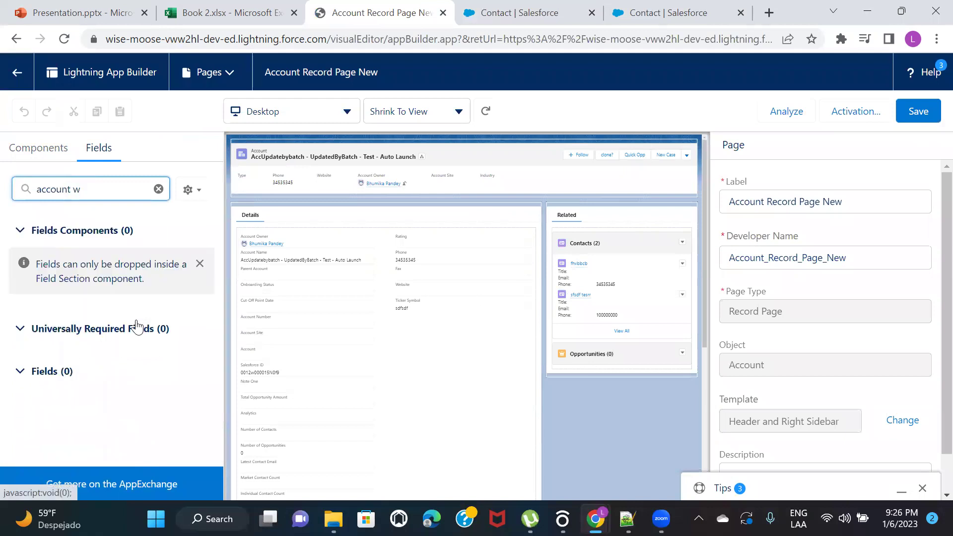
key(BackSpace)
key(BackSpace)
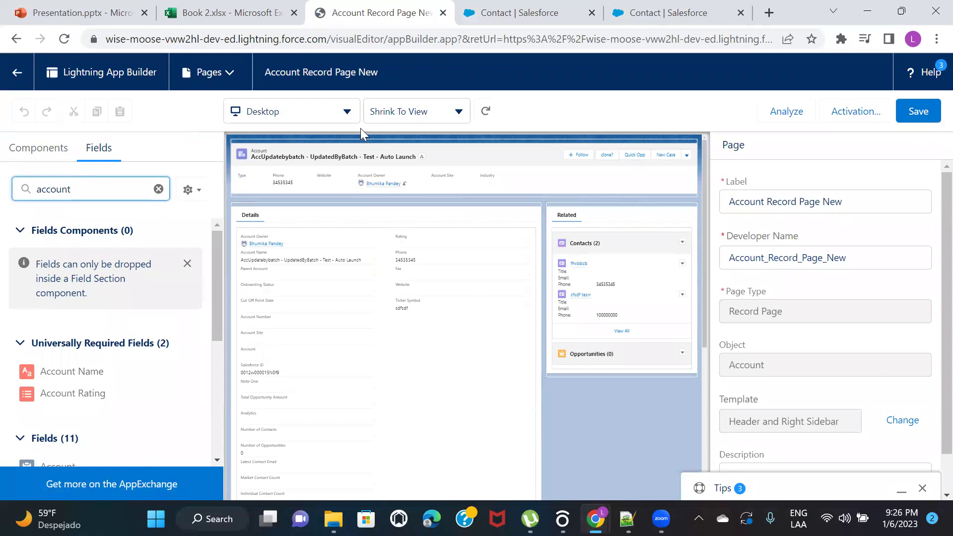
click(14, 75)
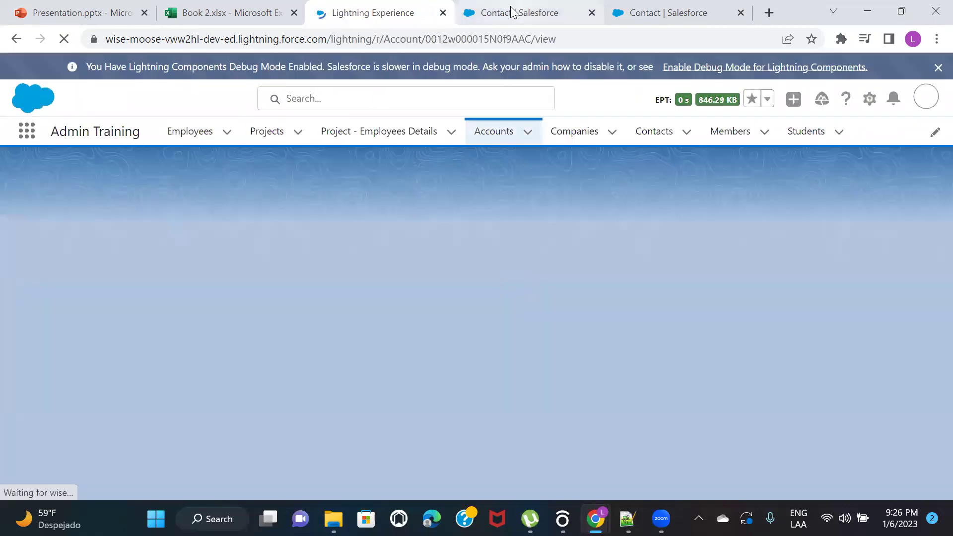
Step: Filter the Contact object's fields by "accou" and check the saved Account Website field
click(511, 11)
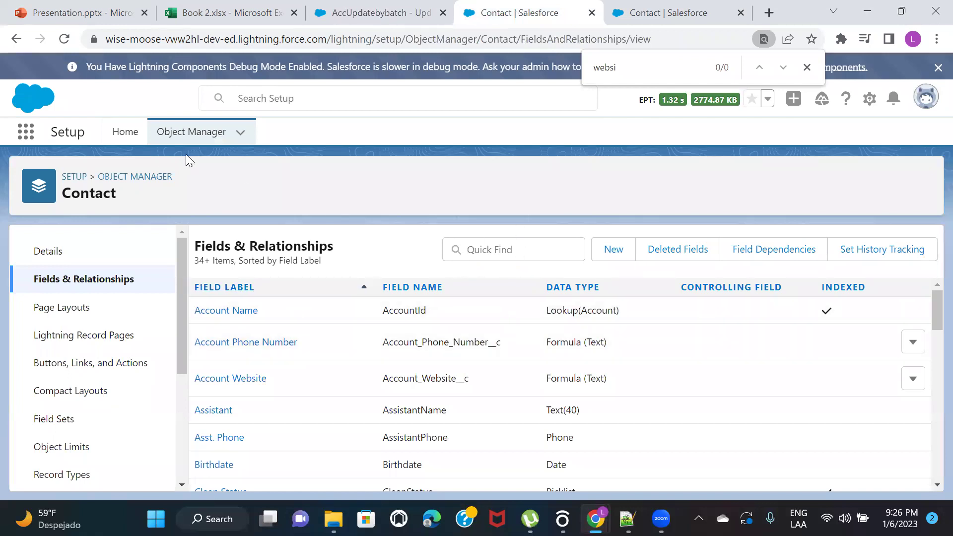
click(504, 254)
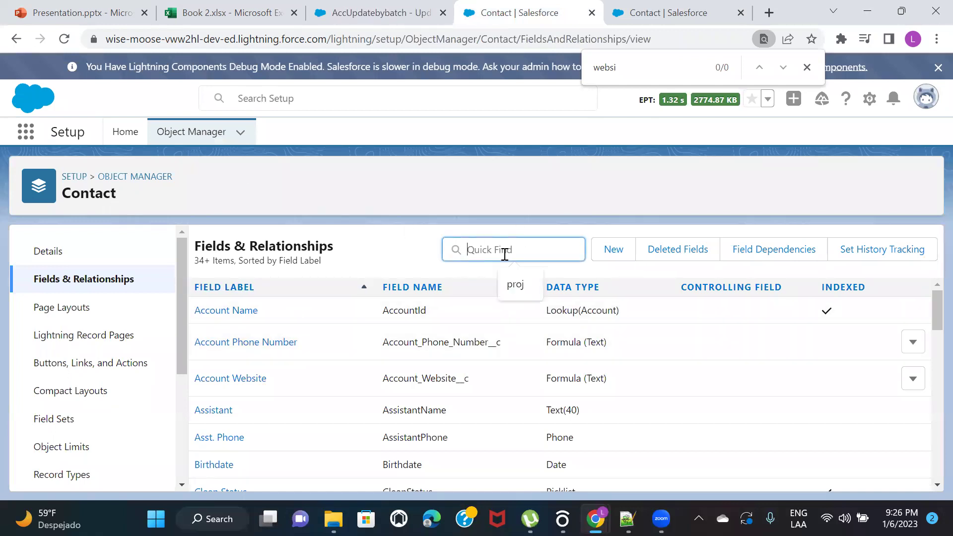
text(accou)
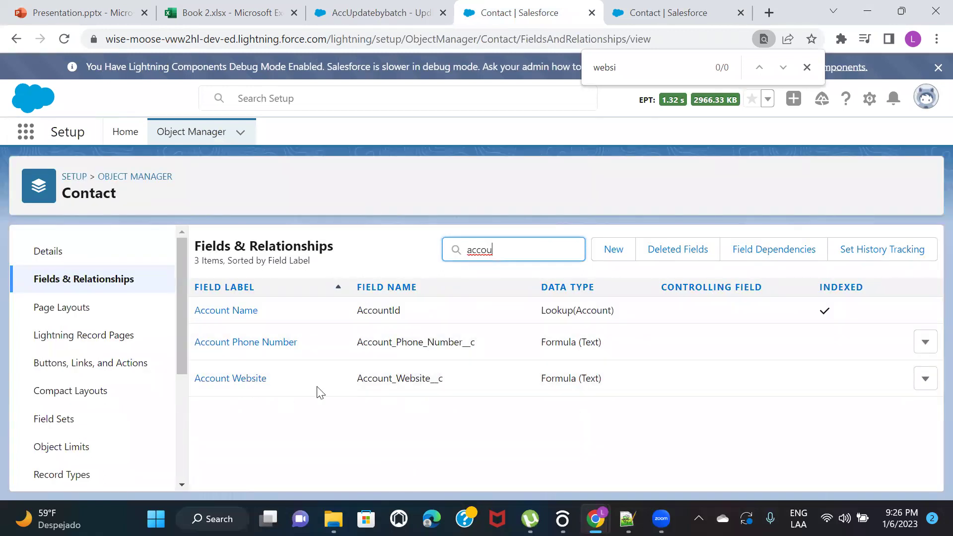
Step: Open the account's first related contact and bring up its record page in Lightning App Builder
click(377, 12)
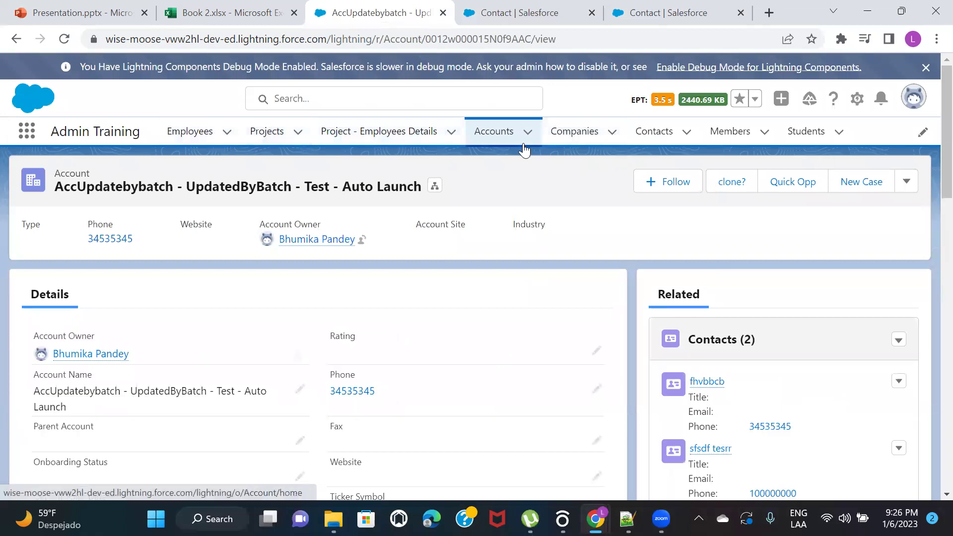
click(706, 382)
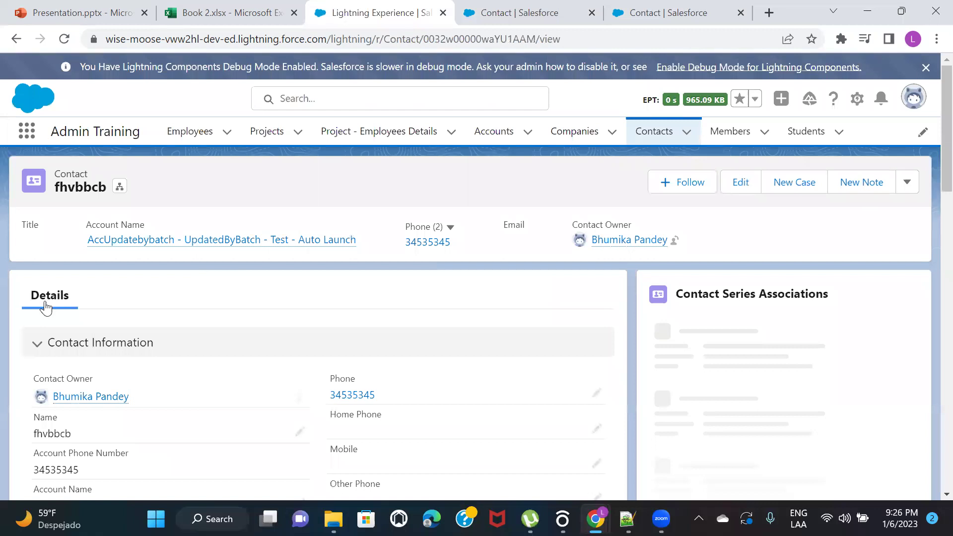
click(855, 99)
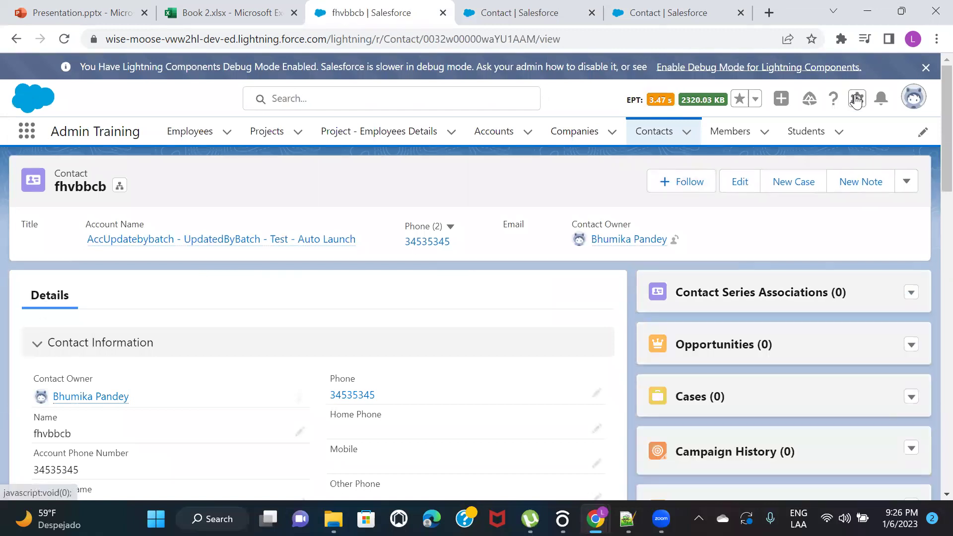
click(800, 273)
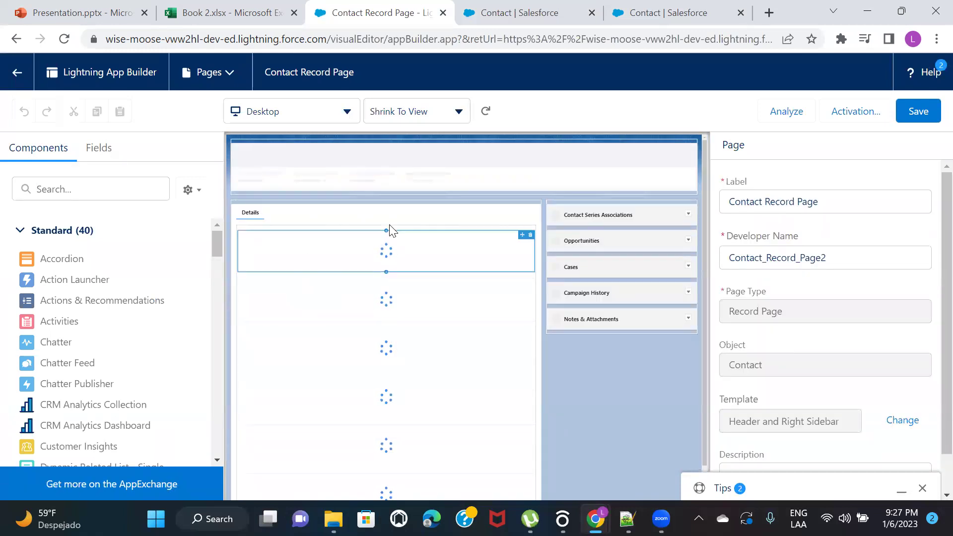
Step: Add the Account Website field below Phone in the Contact Information section, save the page, and return to the contact record
click(106, 147)
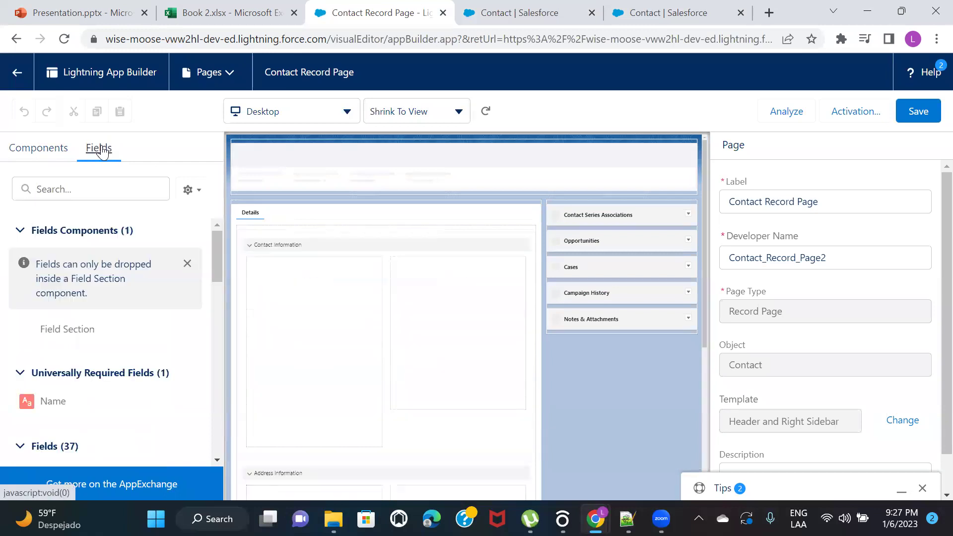
click(105, 183)
text(a)
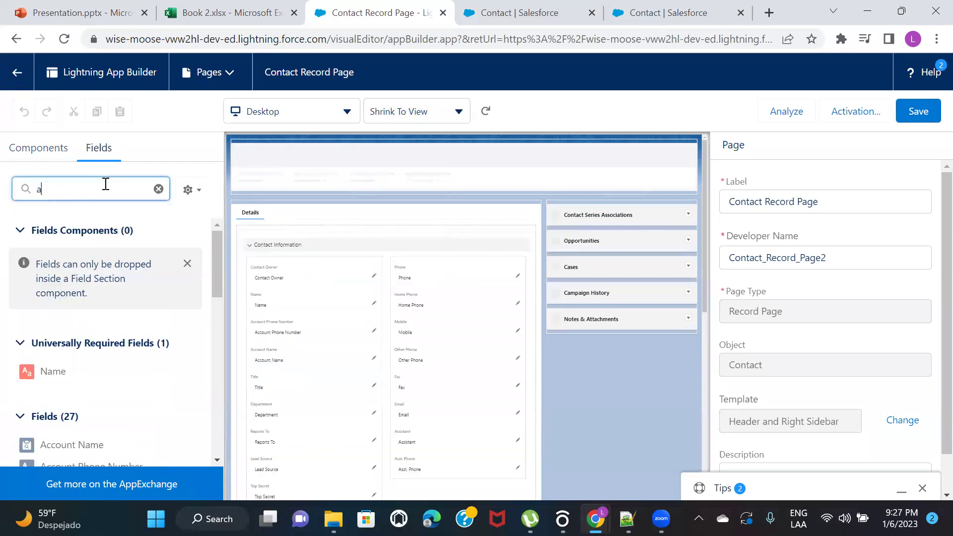
text(ccount w)
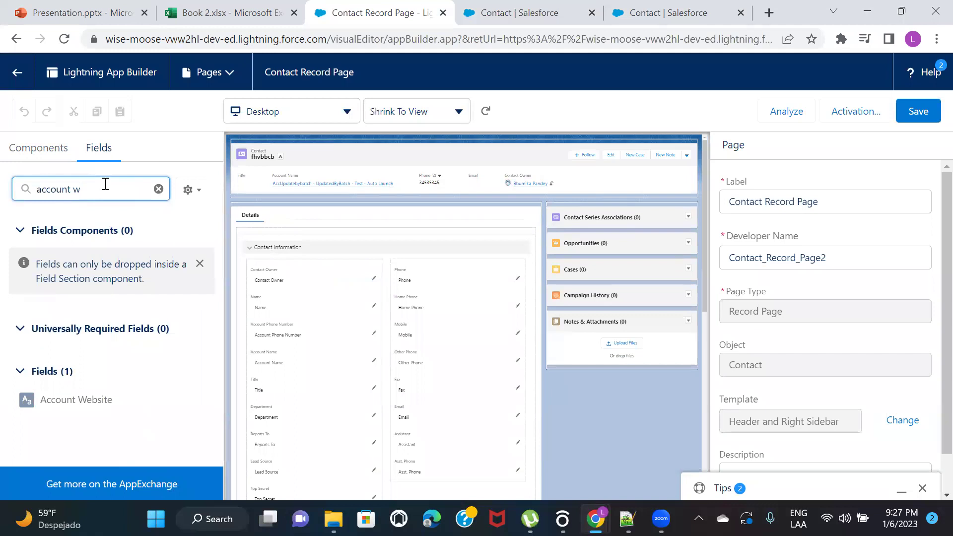
drag(85, 403, 397, 298)
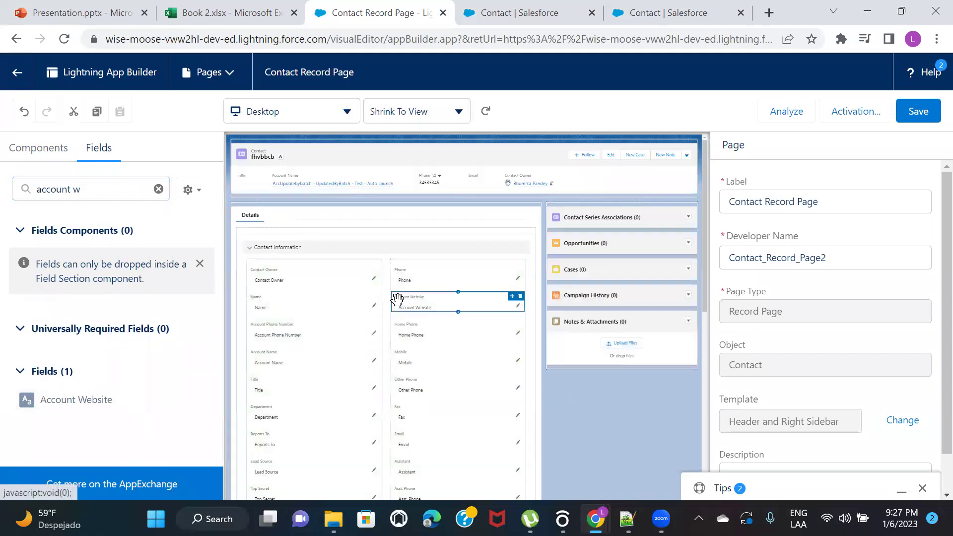
click(906, 117)
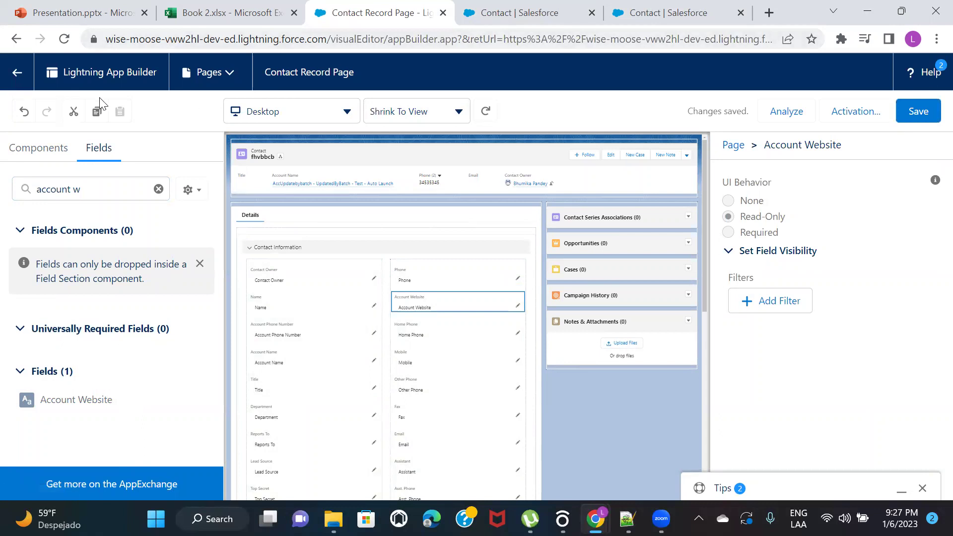
click(18, 74)
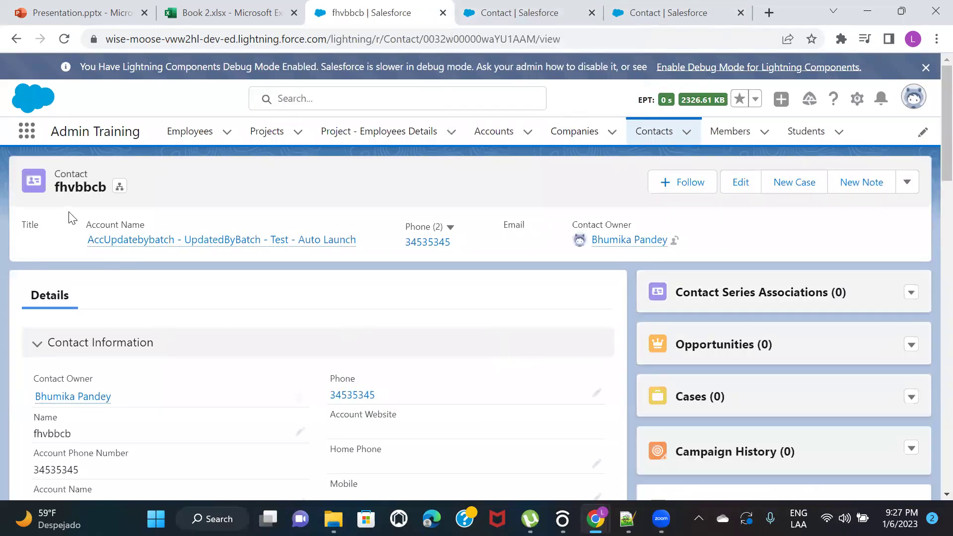
Step: Compare the related account's Website field with the Account Website field on its first contact
click(170, 239)
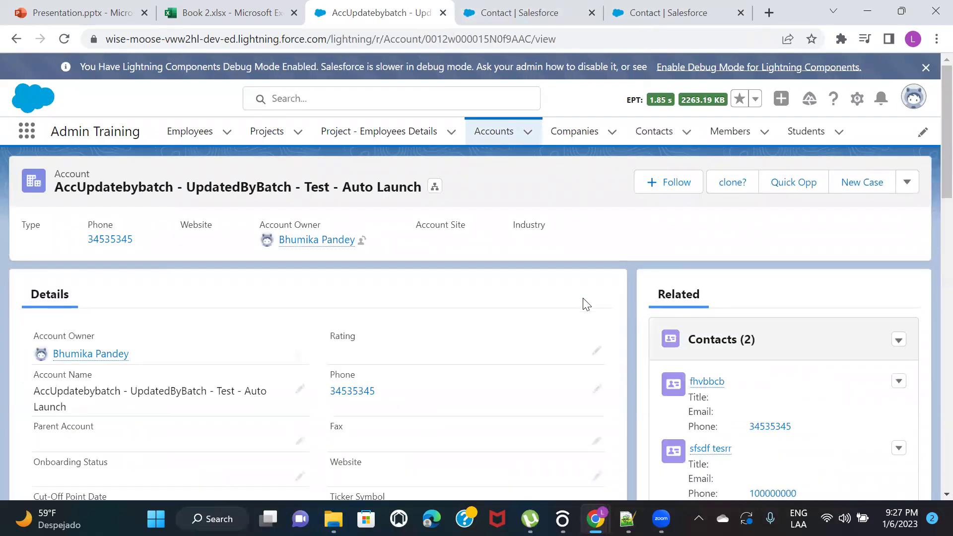
scroll(584, 302, down, 2)
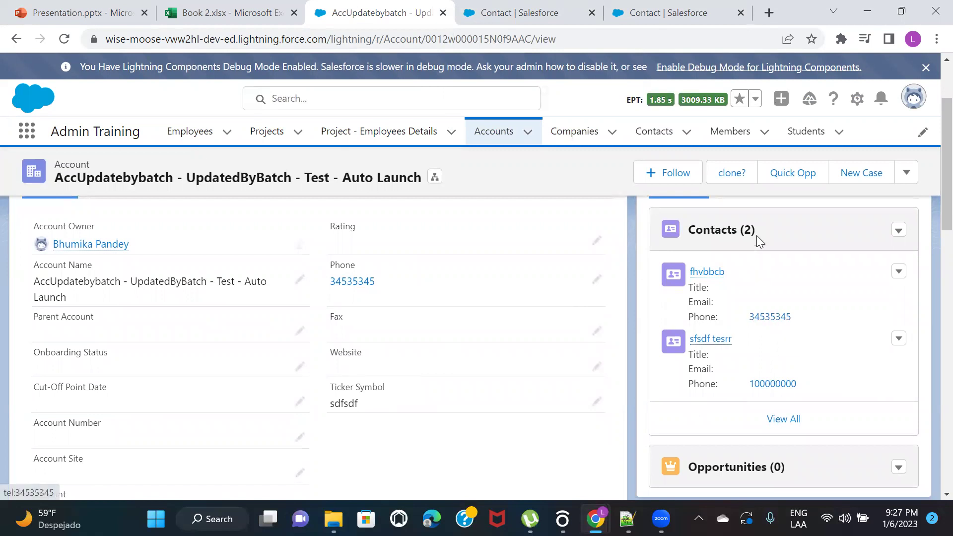
click(707, 272)
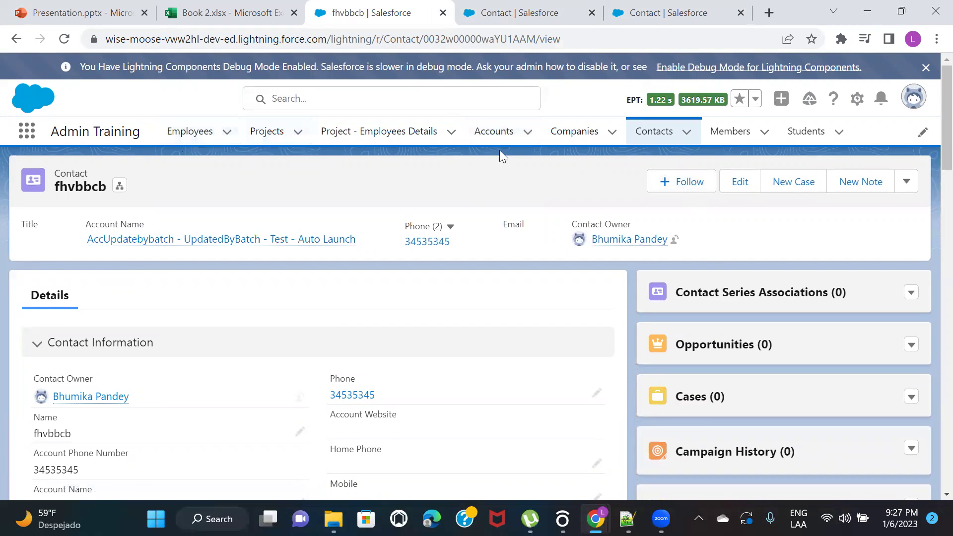
click(494, 132)
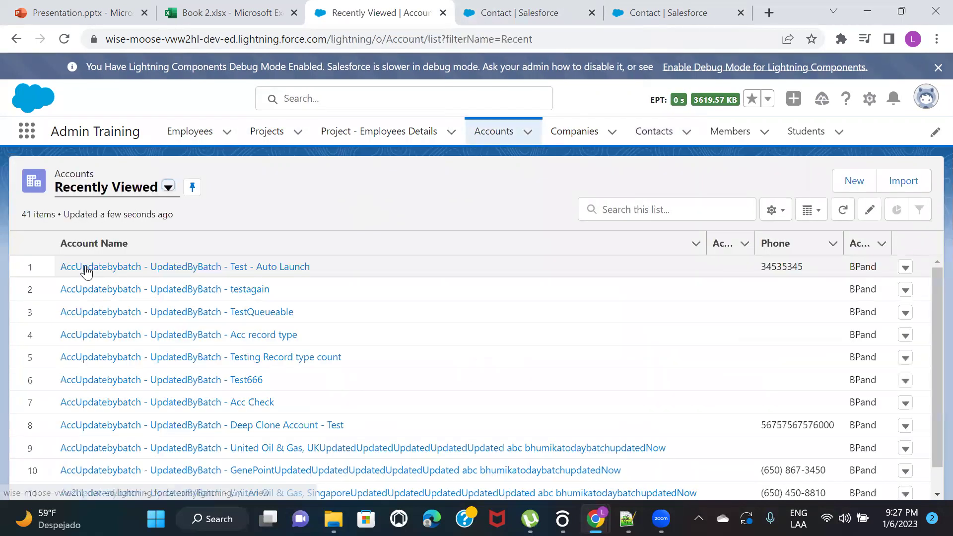
click(83, 270)
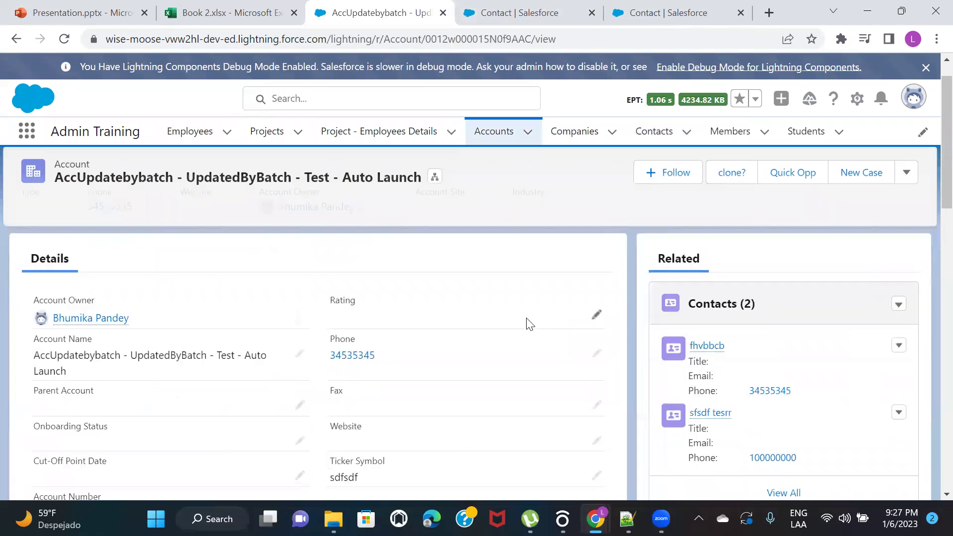
click(708, 338)
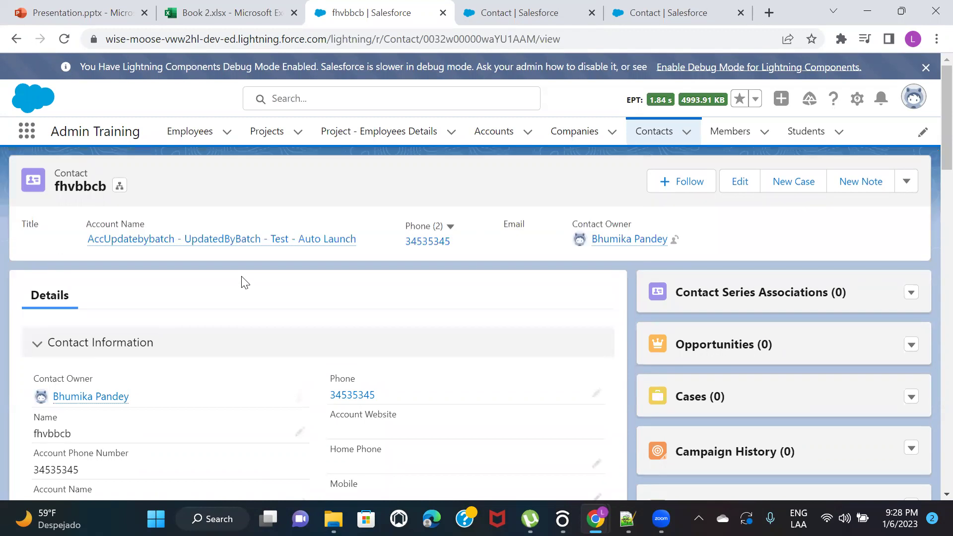
Step: Open the account's second related contact and examine its Account Website field
click(150, 243)
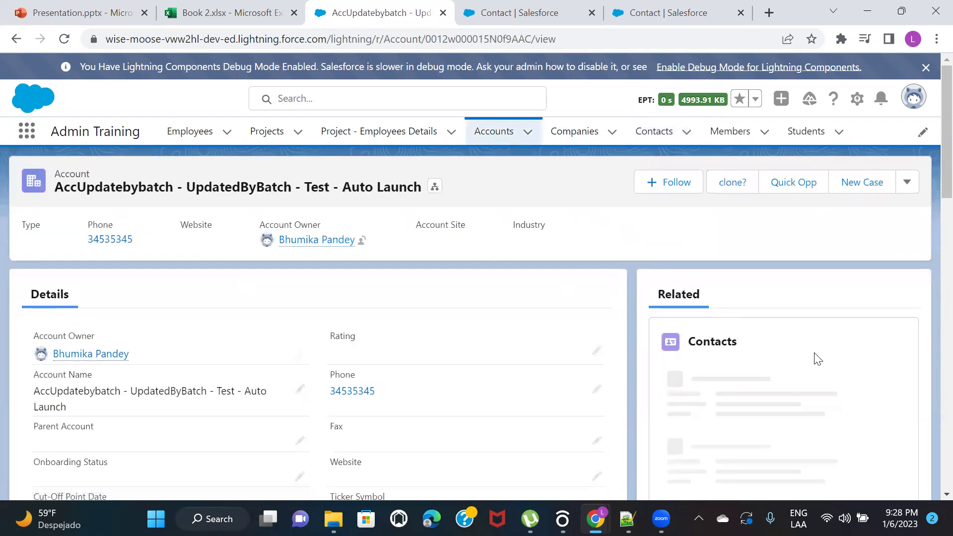
scroll(847, 377, down, 1)
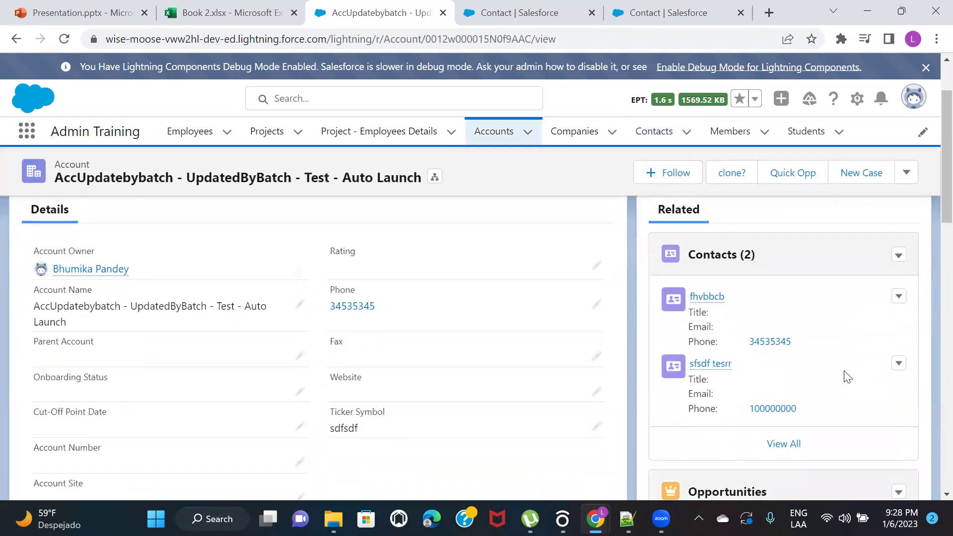
click(711, 367)
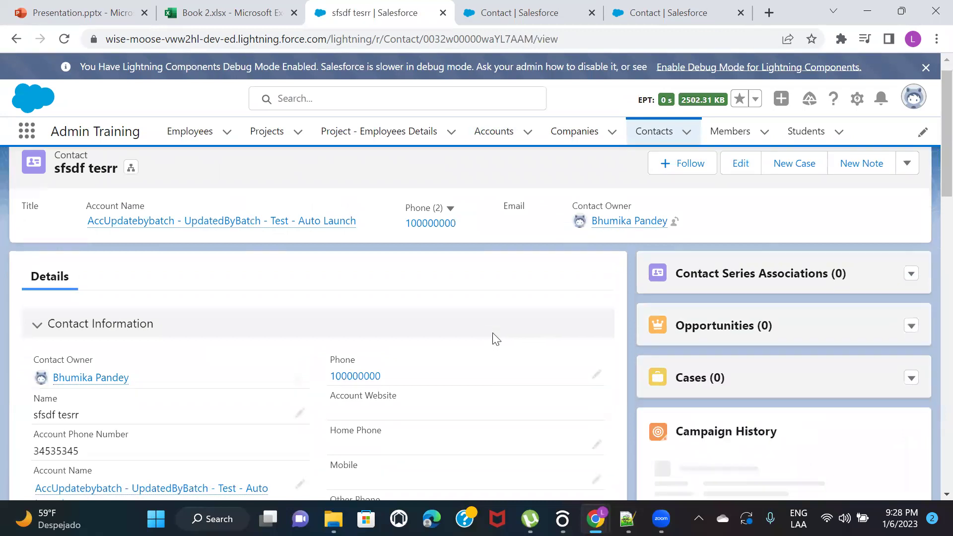
scroll(494, 340, down, 1)
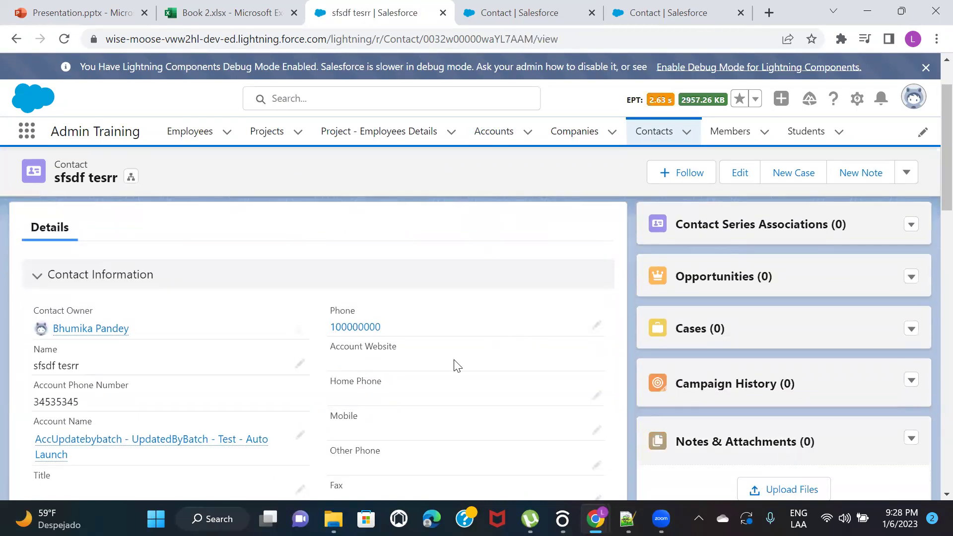
scroll(457, 366, up, 1)
Step: Open the contact's related account, fill in its empty Website field with a sample address at a.com, and save the record
click(187, 240)
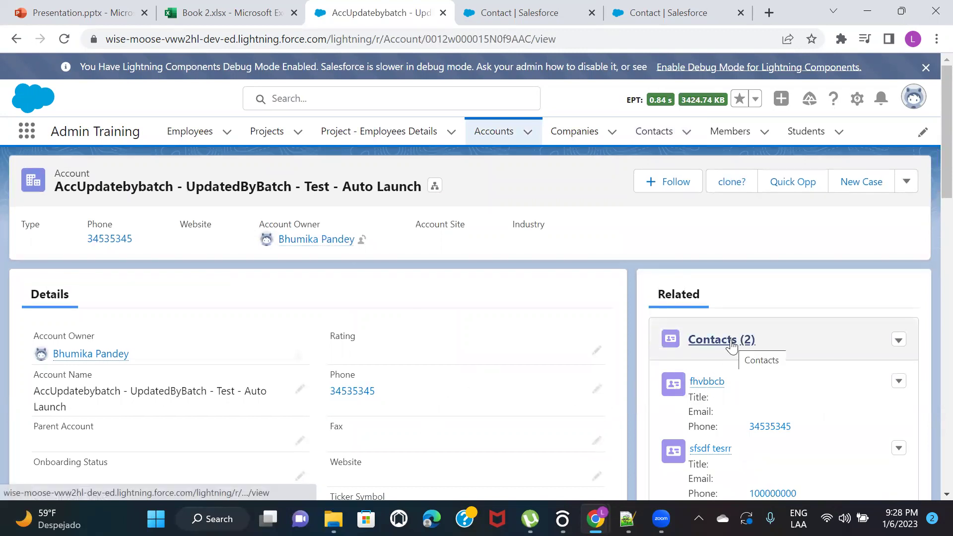
scroll(766, 380, down, 1)
scroll(766, 380, down, 1)
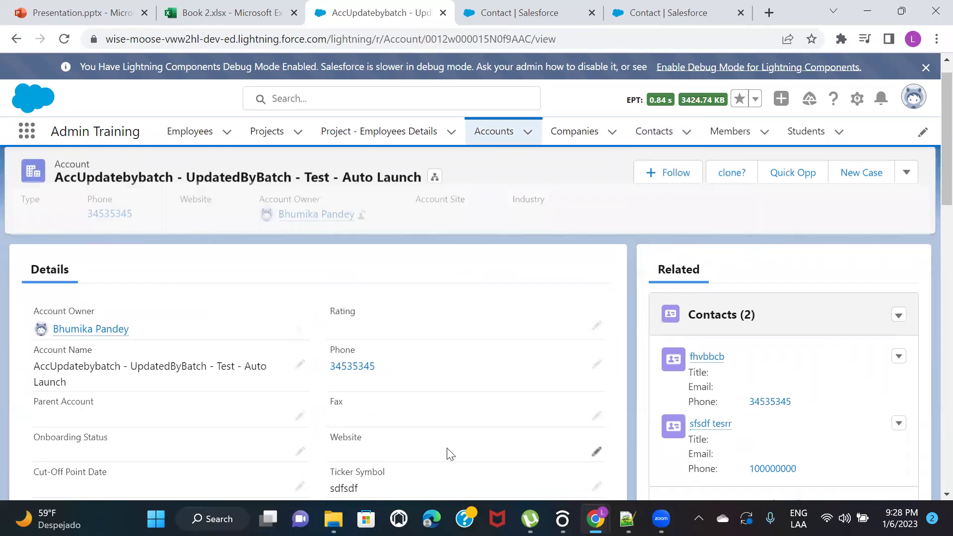
scroll(509, 413, down, 1)
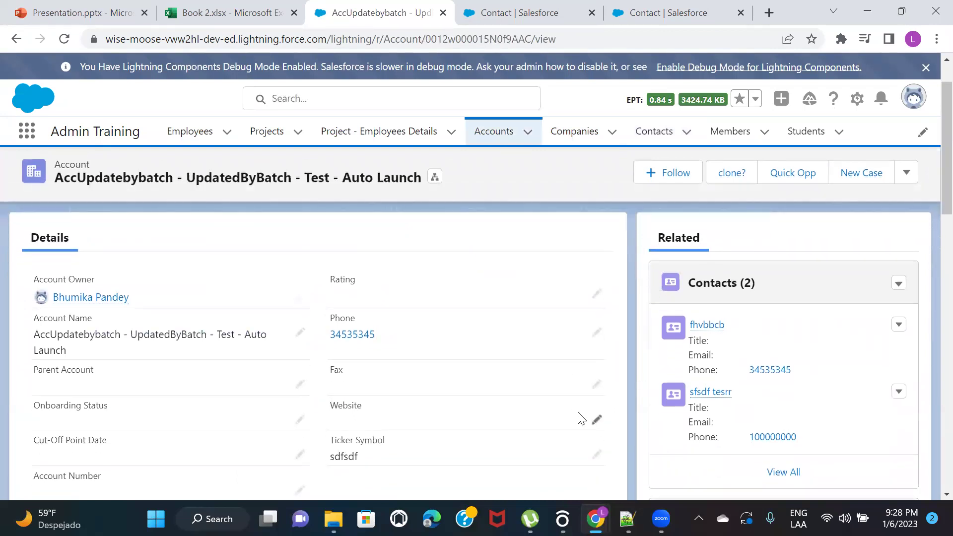
click(596, 426)
text(abc)
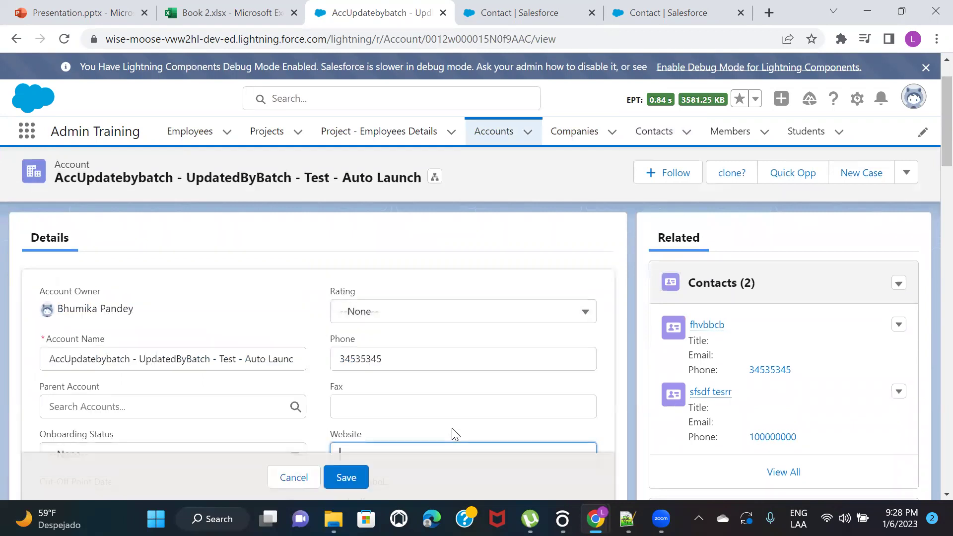
text(@a.com)
scroll(441, 364, down, 1)
click(346, 477)
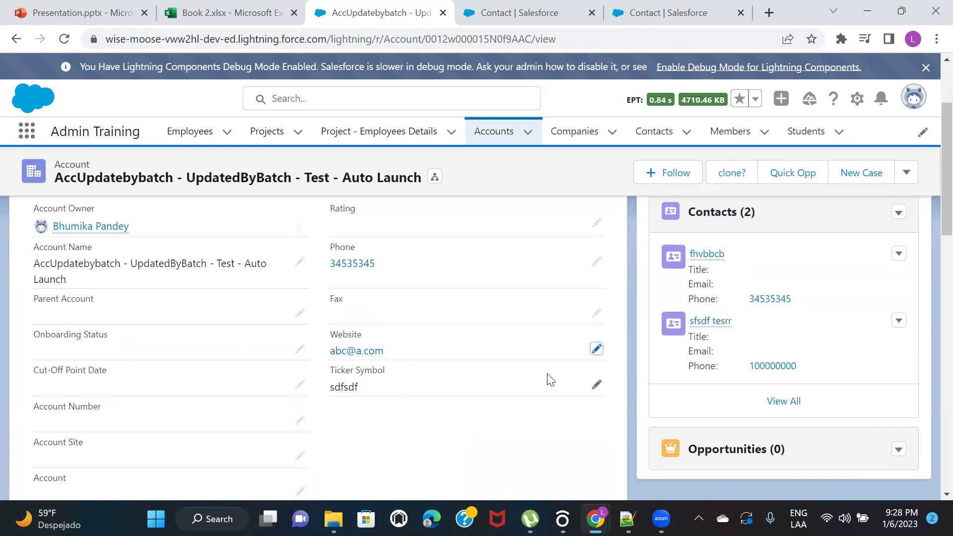
Step: Open and refresh the account's first related contact, then open the second, and examine the Account Website field on both
click(706, 253)
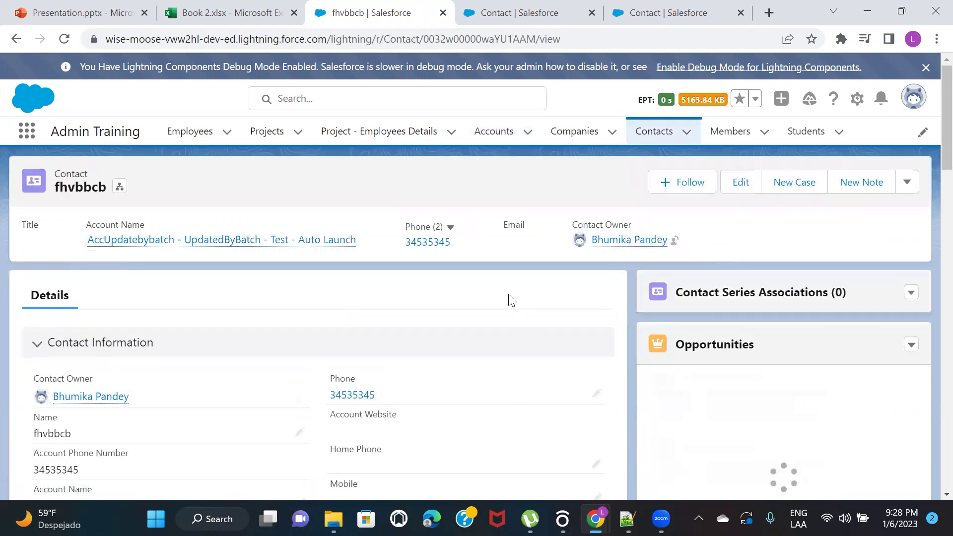
click(68, 39)
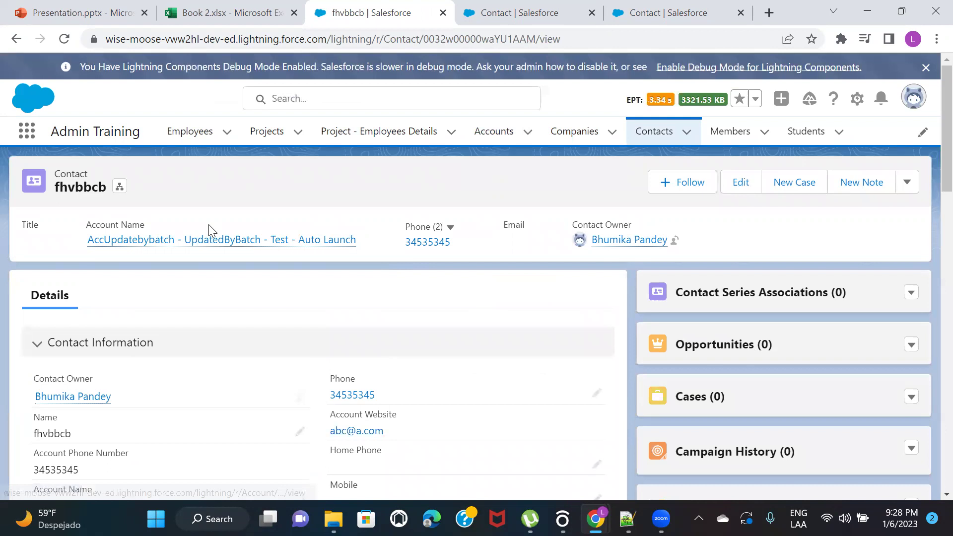
click(188, 240)
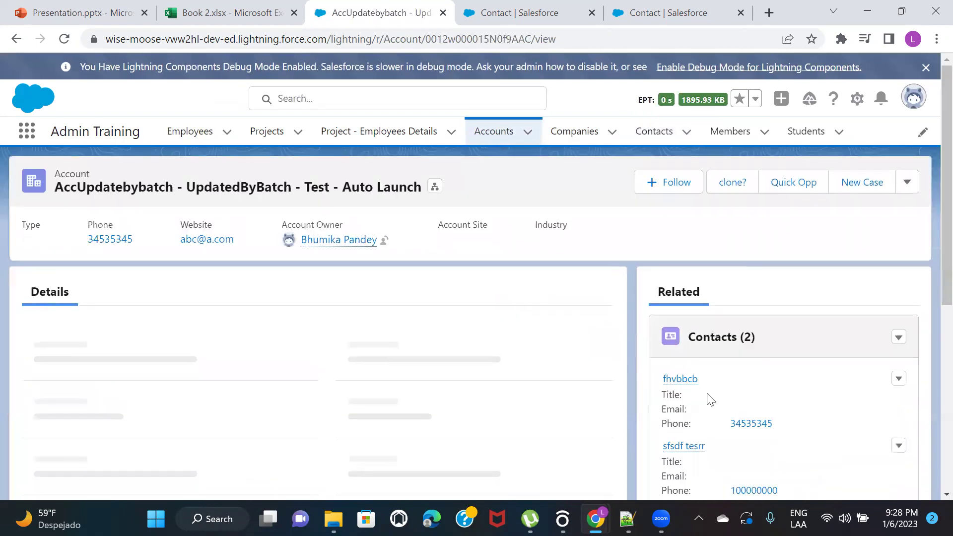
click(707, 381)
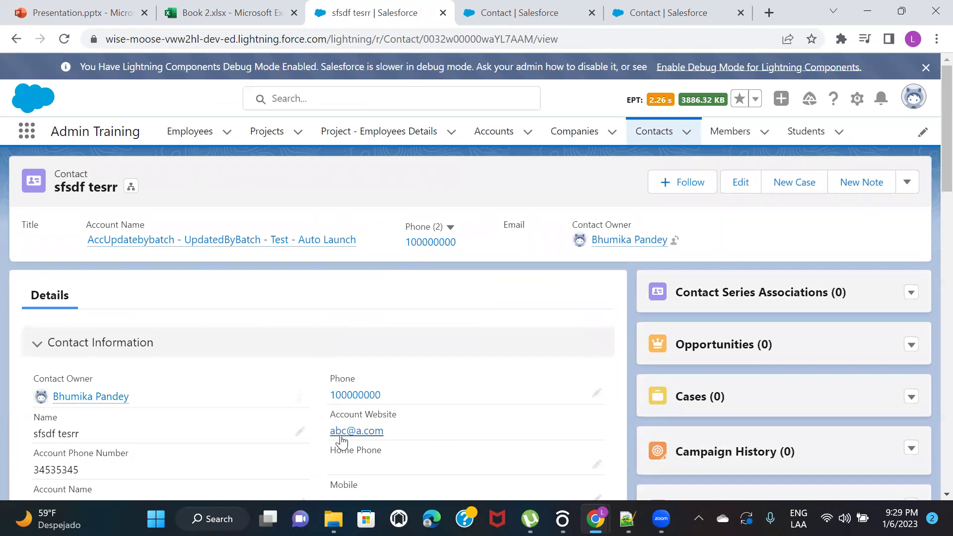
Step: Return to the related account, change the part before the @ in its Website field to xyz, and save the record
mouse_move(233, 245)
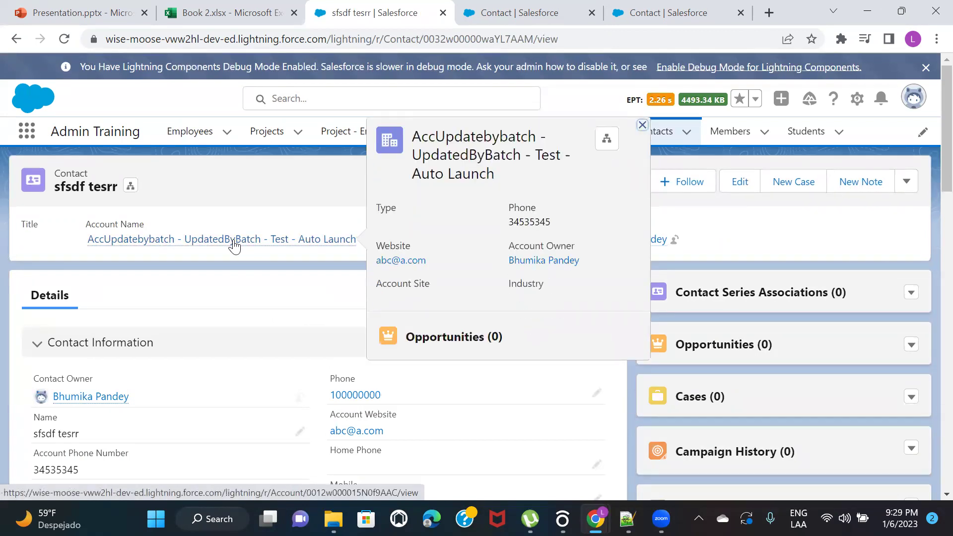
click(233, 239)
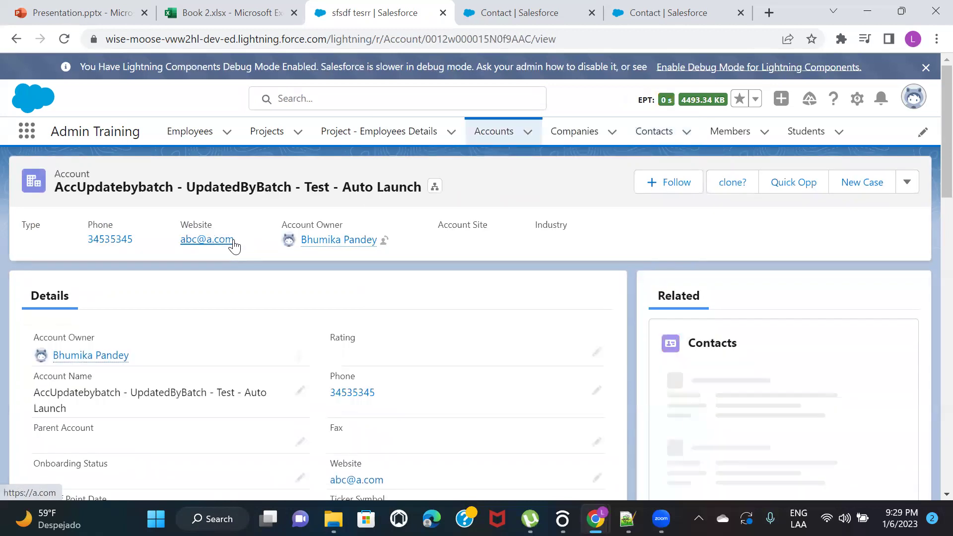
scroll(476, 405, down, 2)
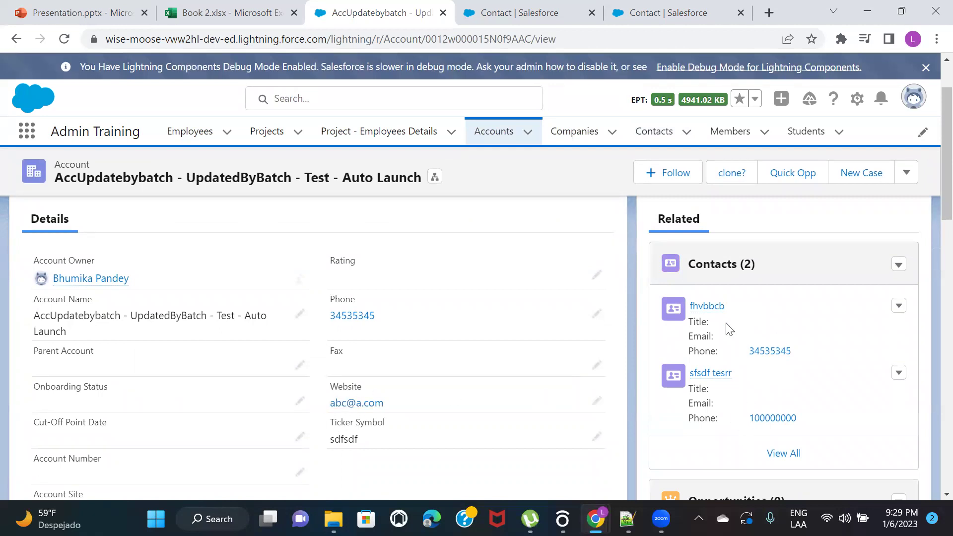
mouse_move(717, 307)
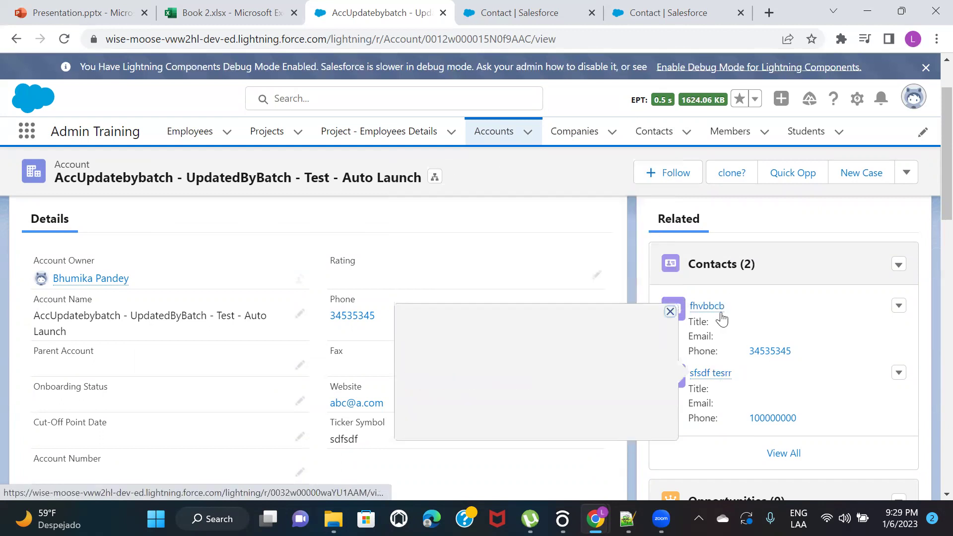
mouse_move(715, 374)
scroll(312, 353, down, 1)
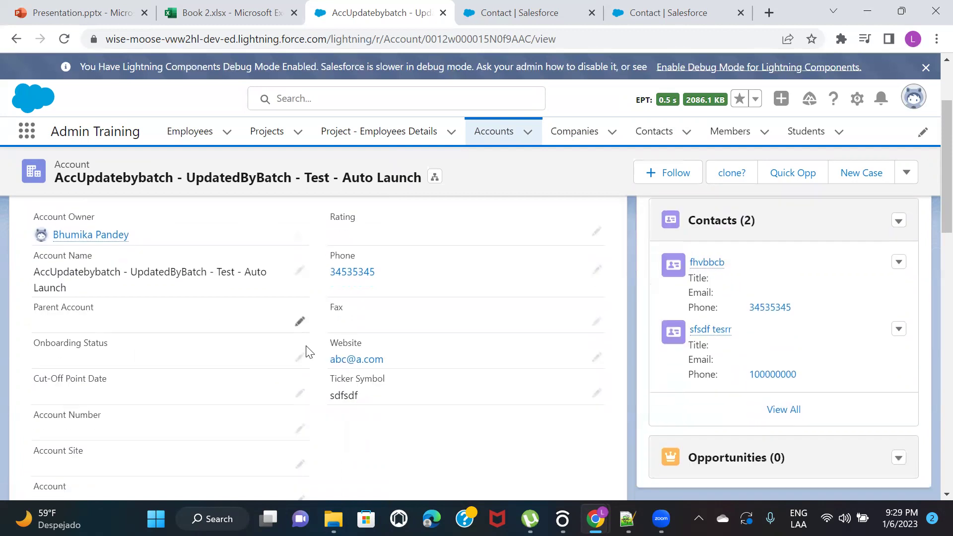
click(595, 353)
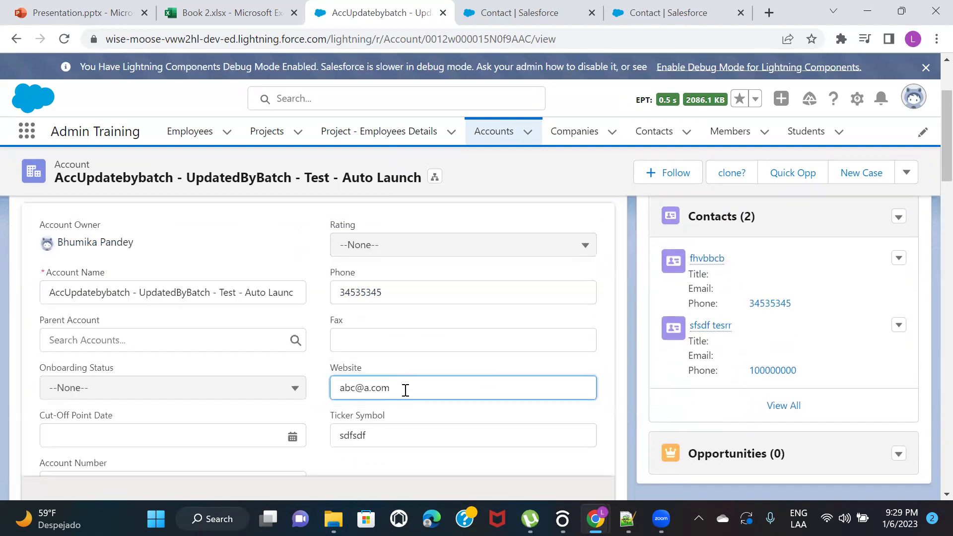
drag(351, 388, 342, 388)
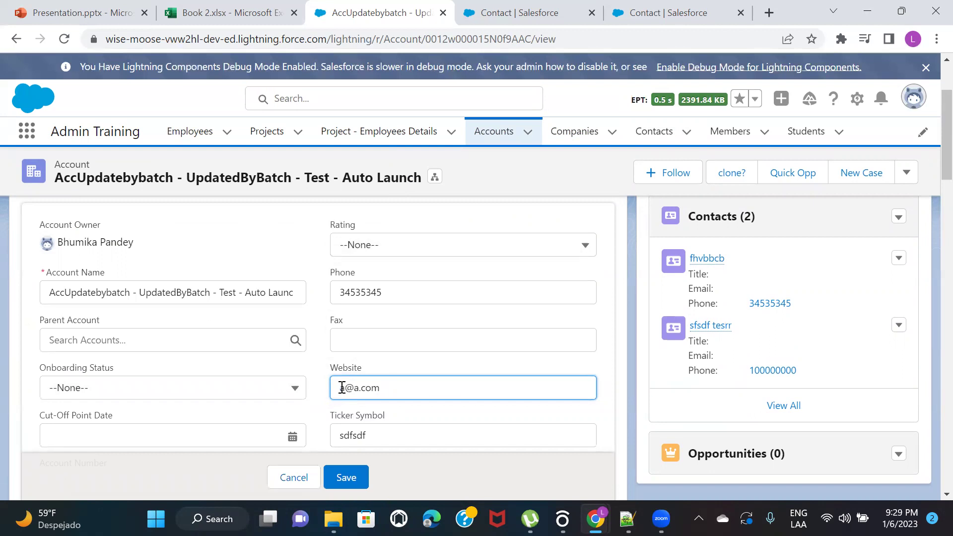
key(BackSpace)
text(xyz)
click(346, 475)
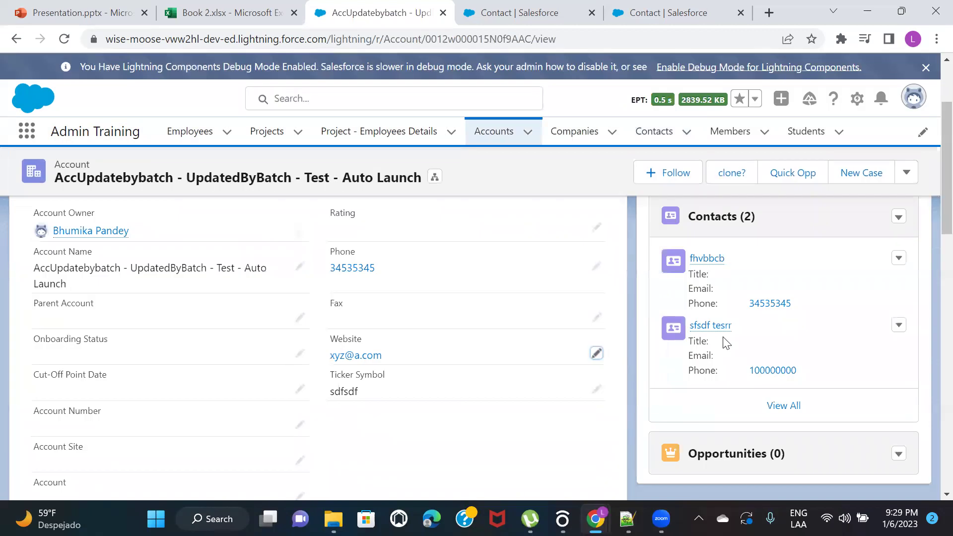
Step: Check the Account Website field on both related contacts against the account's edited Website, refreshing the first contact's page
click(705, 260)
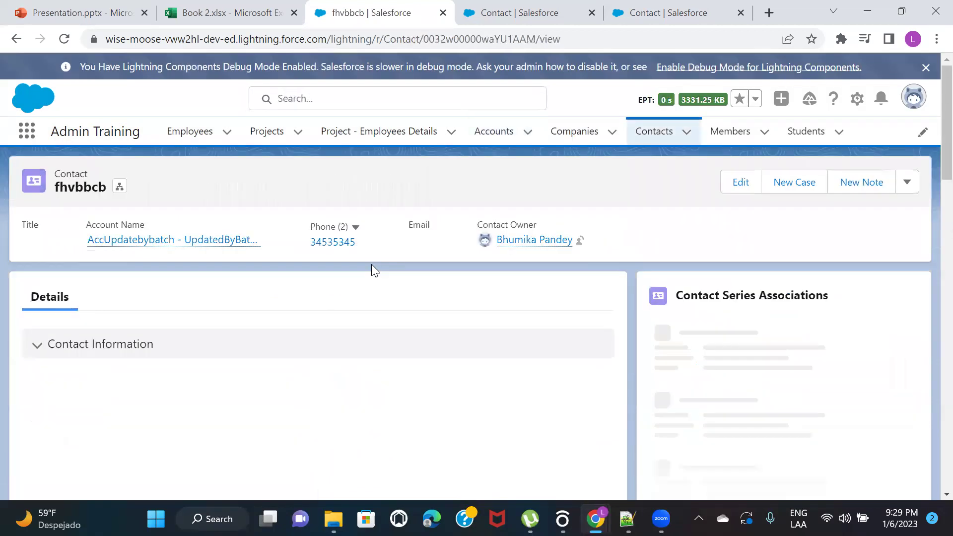
key(F5)
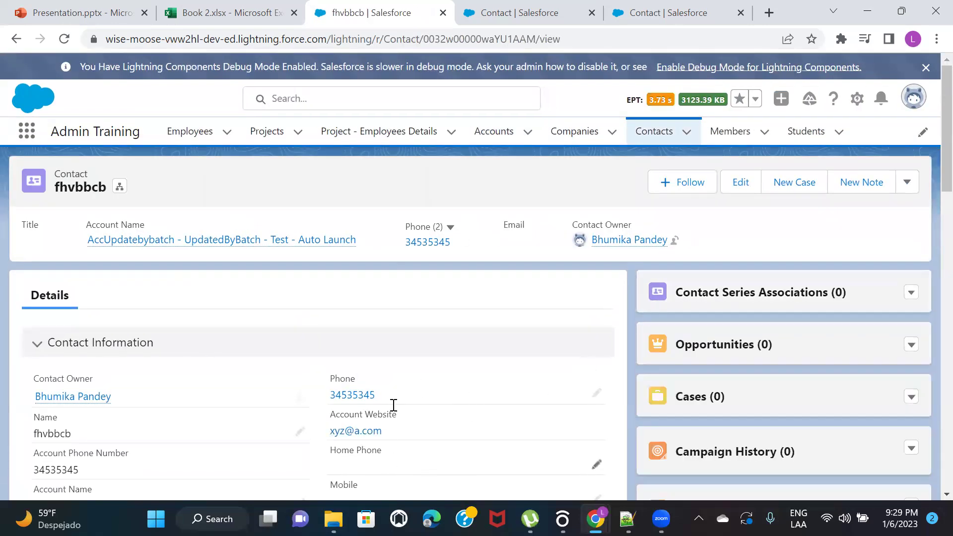
click(205, 244)
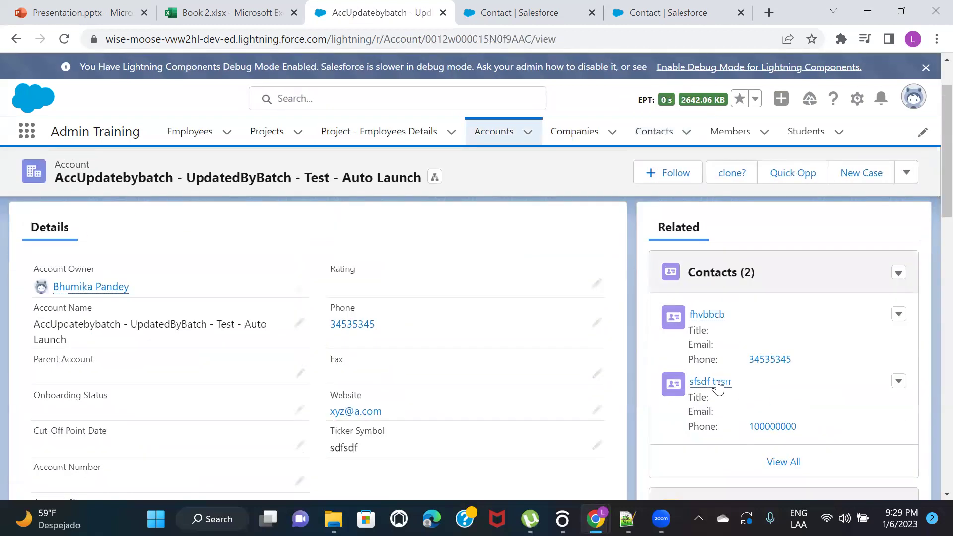
click(715, 382)
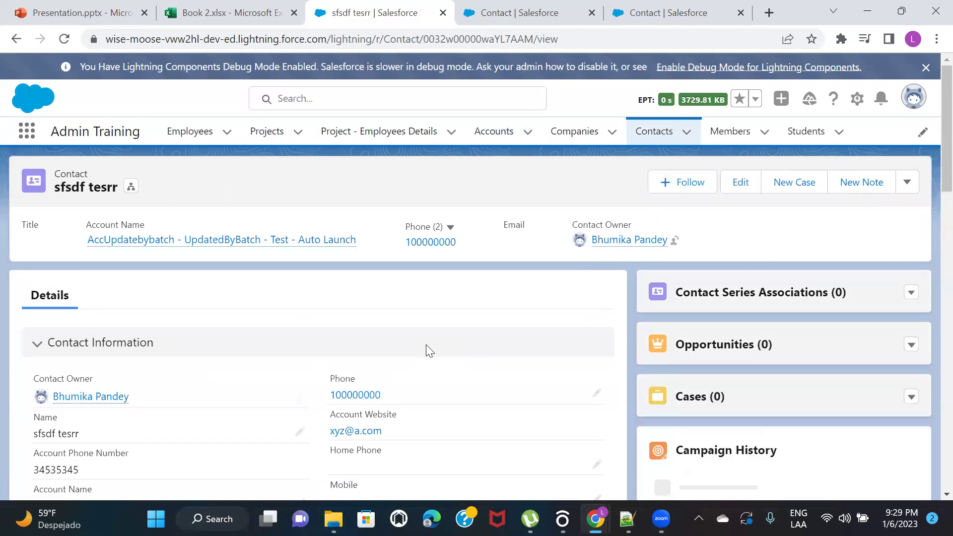
scroll(397, 387, down, 1)
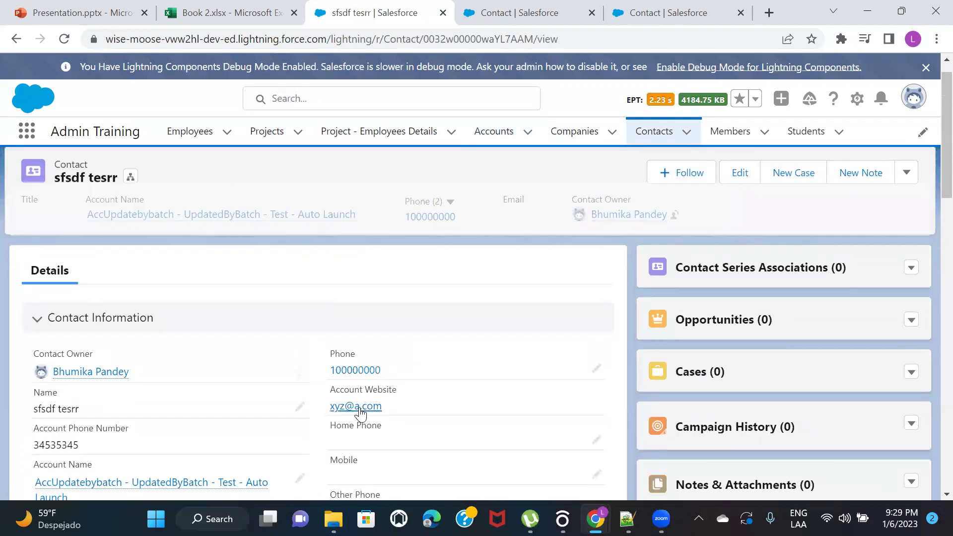
scroll(462, 275, up, 1)
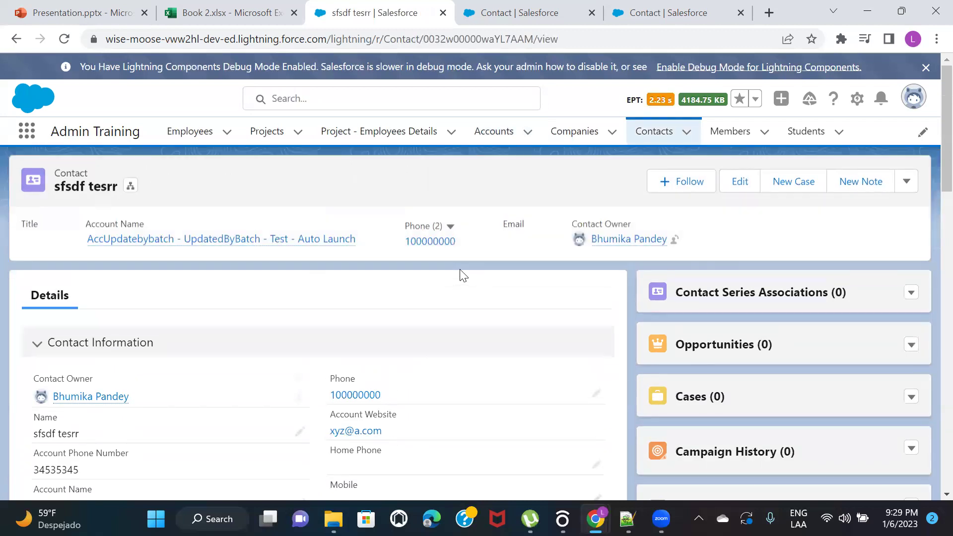